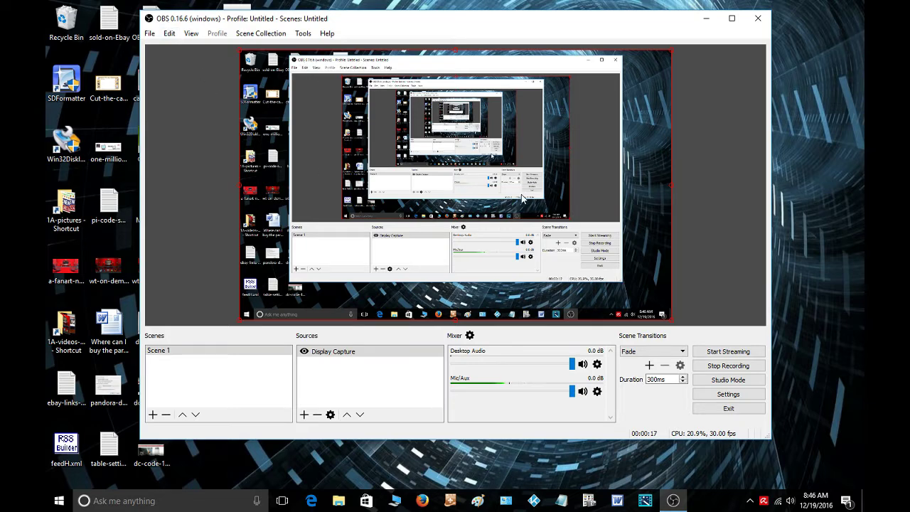
Minimize the recording OBS Studio window to the taskbar, revealing the desktop
left_click(707, 22)
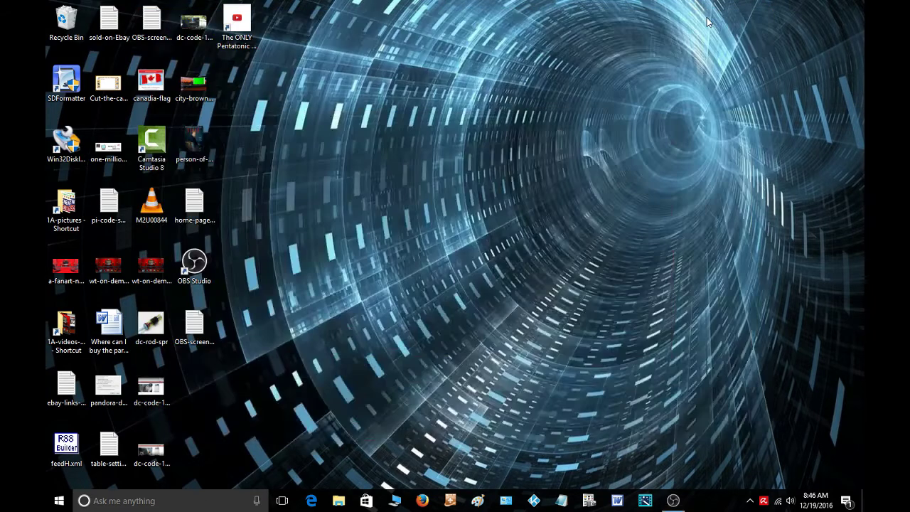
left_click(60, 504)
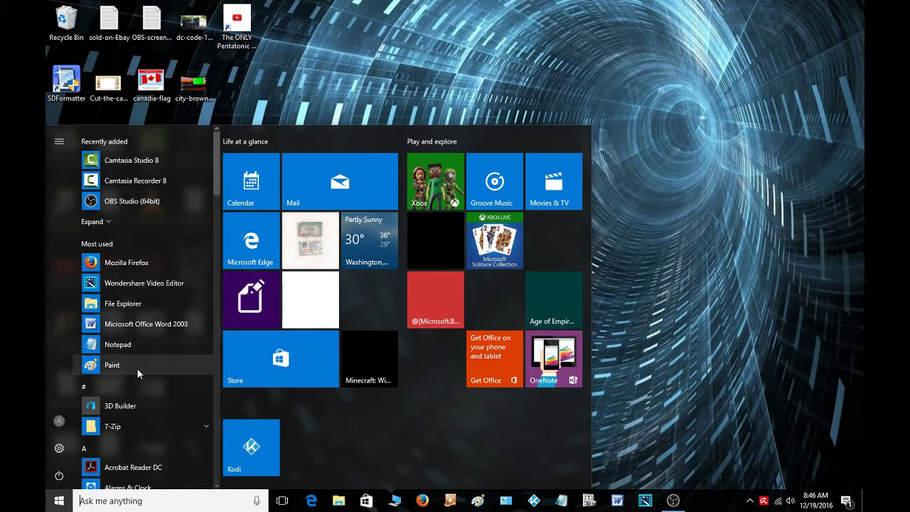
scroll(137, 367, "down", 2)
scroll(139, 370, "up", 2)
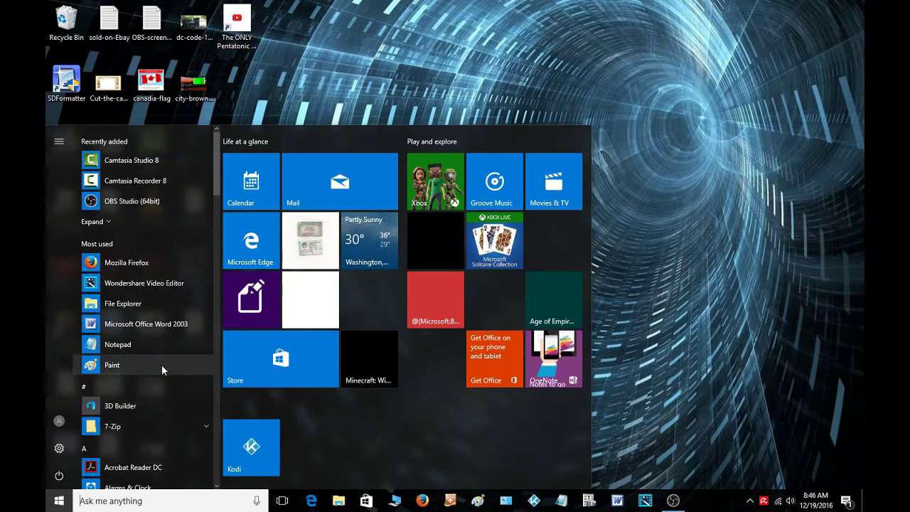
left_click(716, 391)
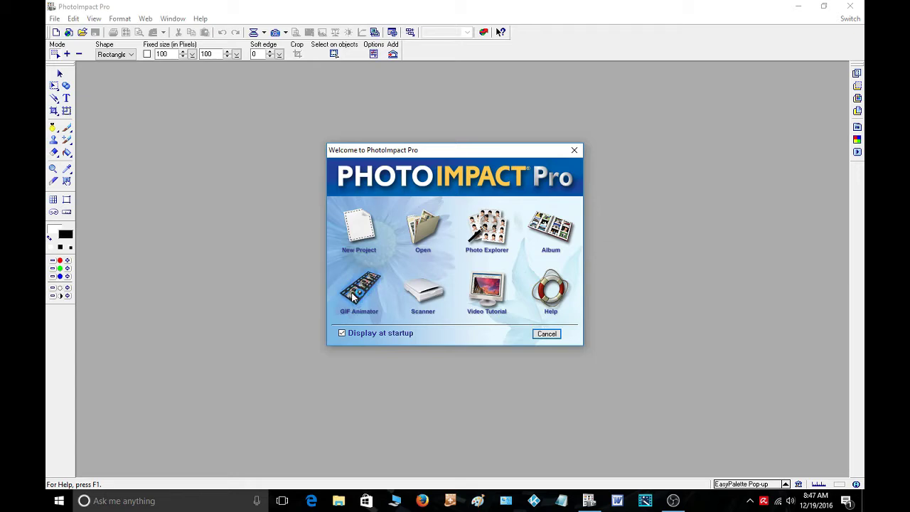
Launch Ulead GIF Animator from the PhotoImpact Pro welcome dialog
left_click(361, 295)
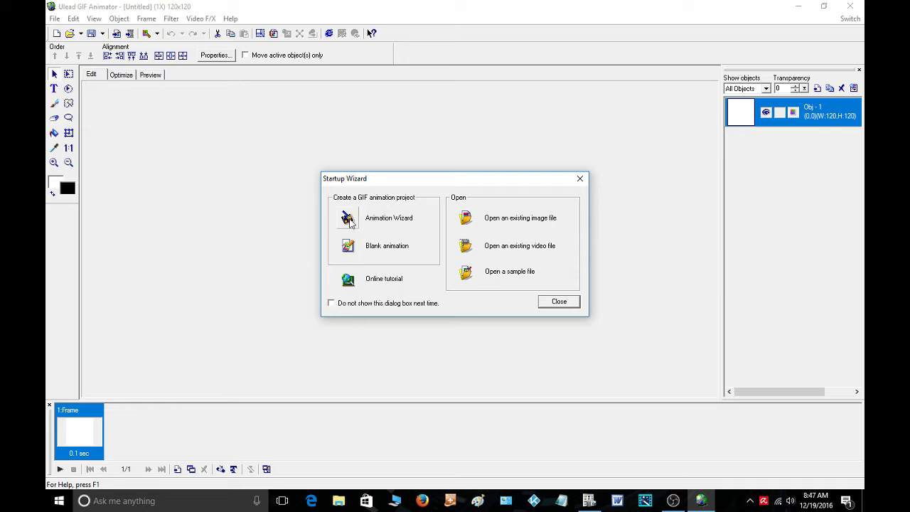
Run the Animation Wizard with a 120×120 canvas, the Banner image, and 0.25-second frames
left_click(348, 219)
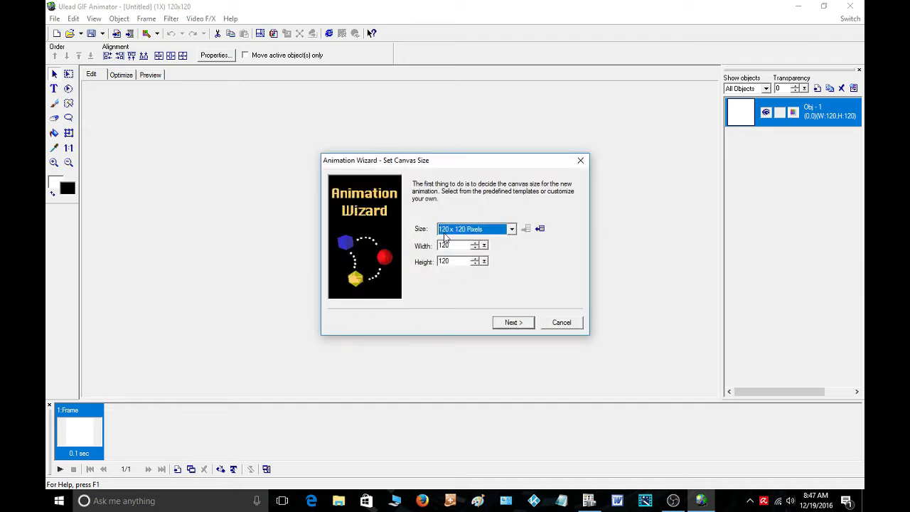
left_click(520, 323)
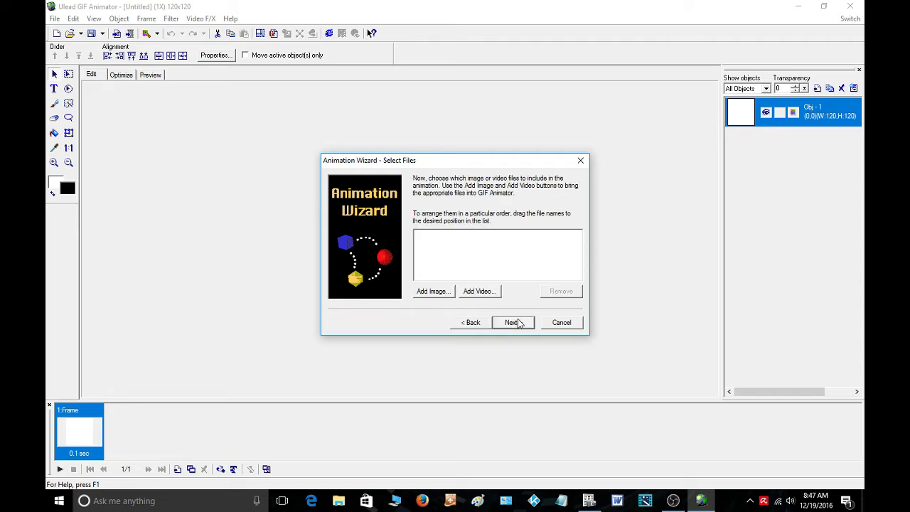
left_click(434, 292)
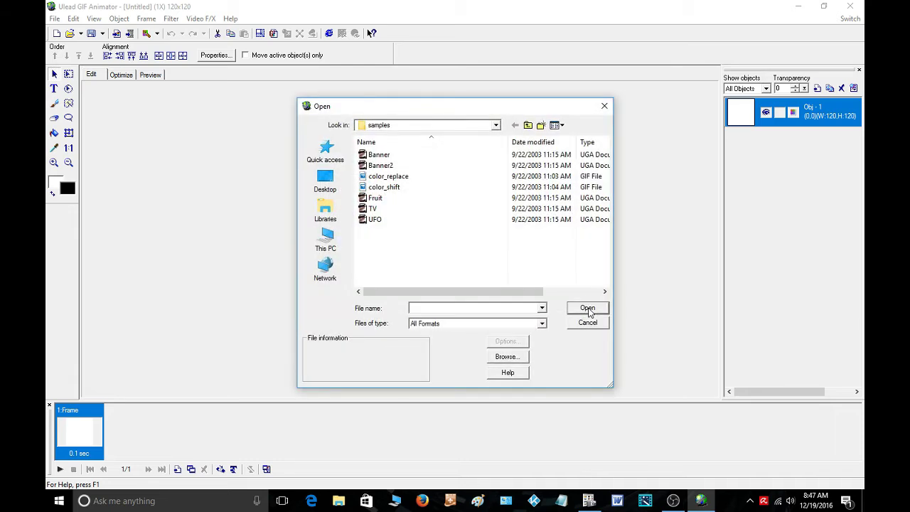
left_click(384, 159)
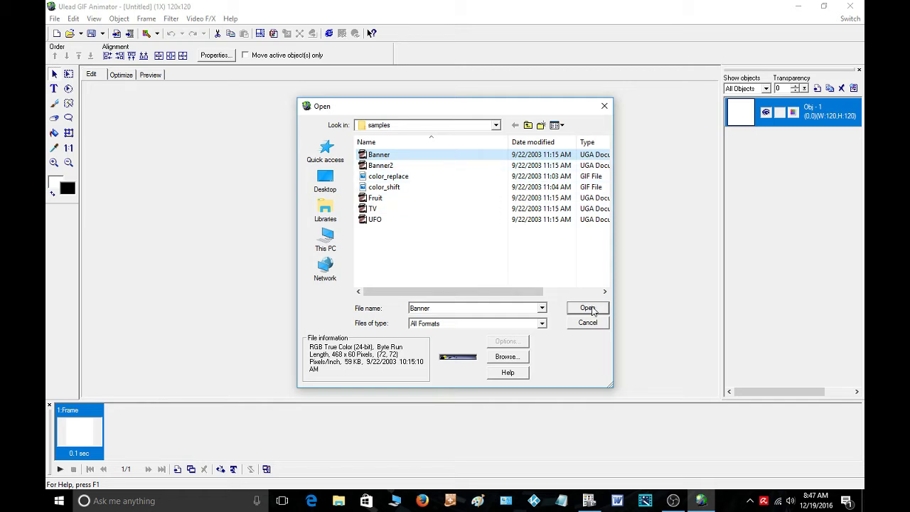
left_click(589, 308)
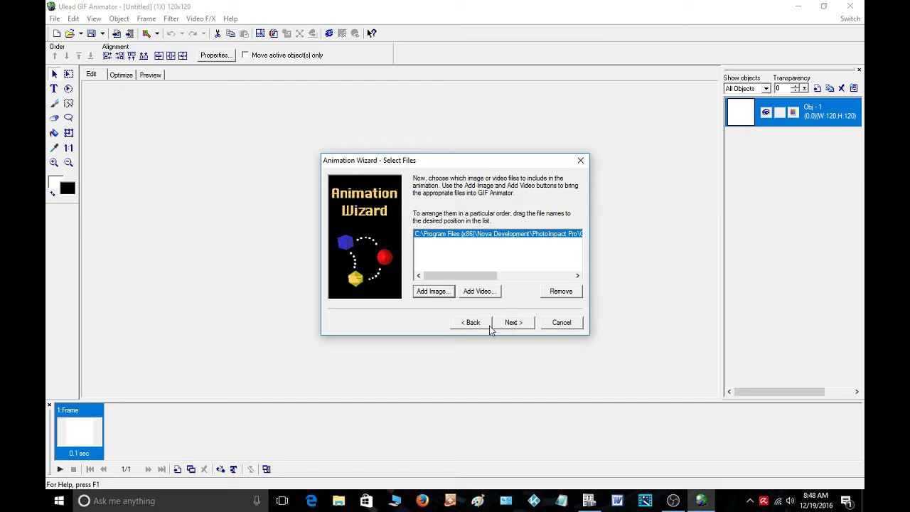
left_click(514, 323)
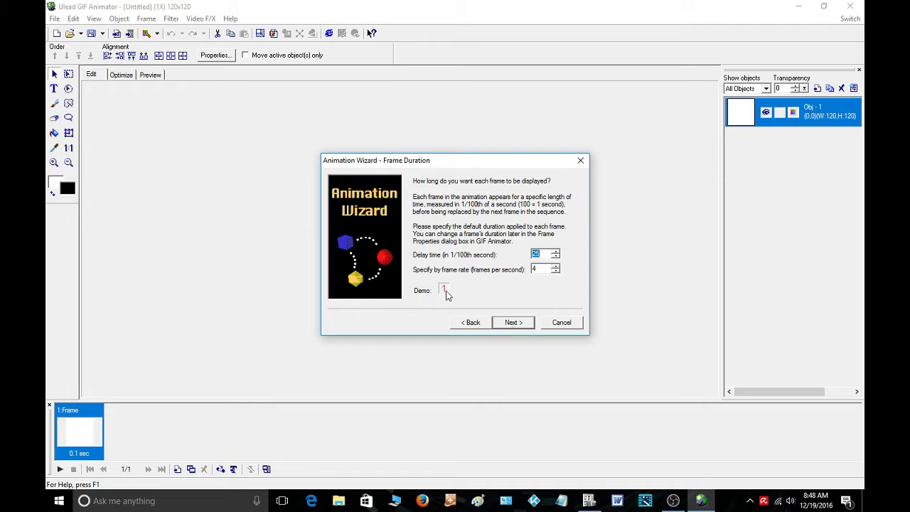
left_click(529, 325)
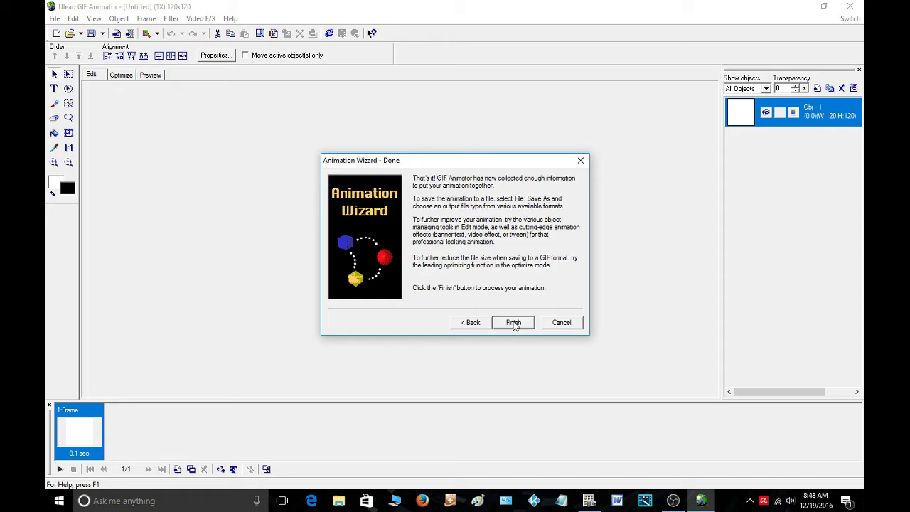
left_click(515, 326)
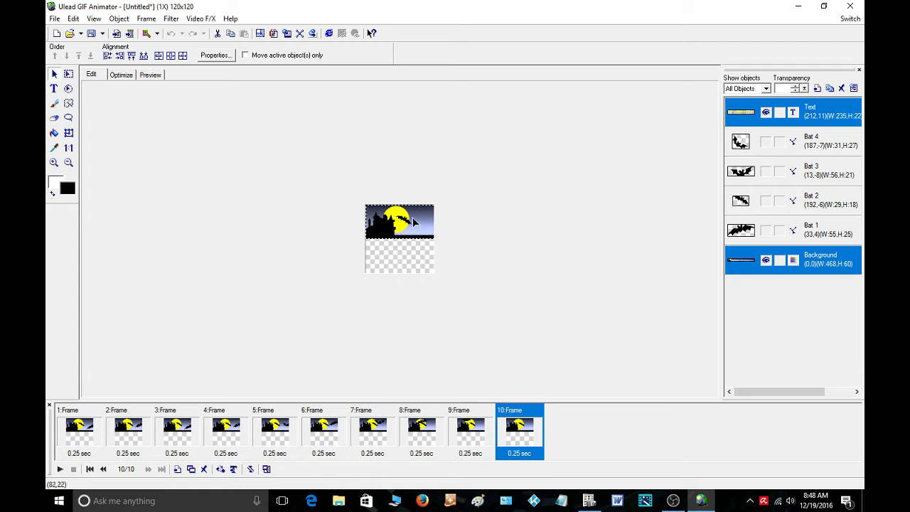
Play back the ten-frame castle animation with its moving bats
left_click(60, 470)
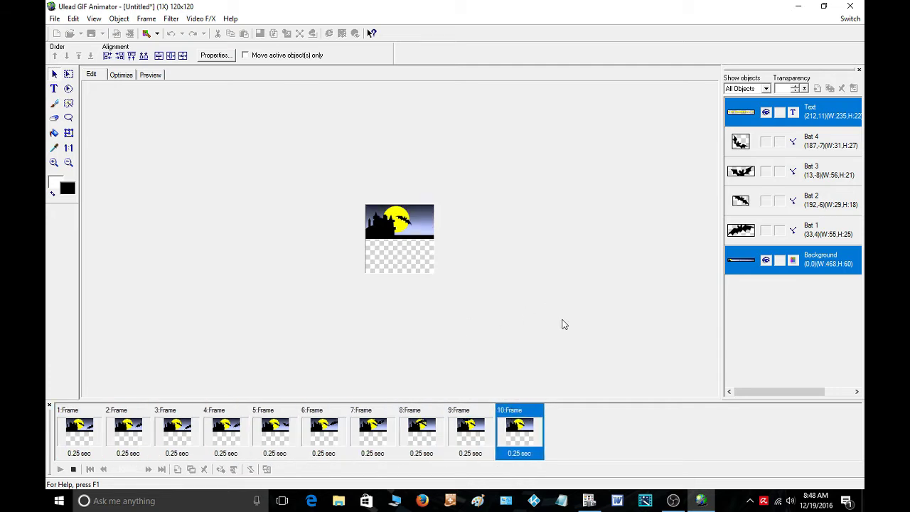
Stop playback, close GIF Animator without saving, close PhotoImpact Pro, and restore OBS
left_click(74, 470)
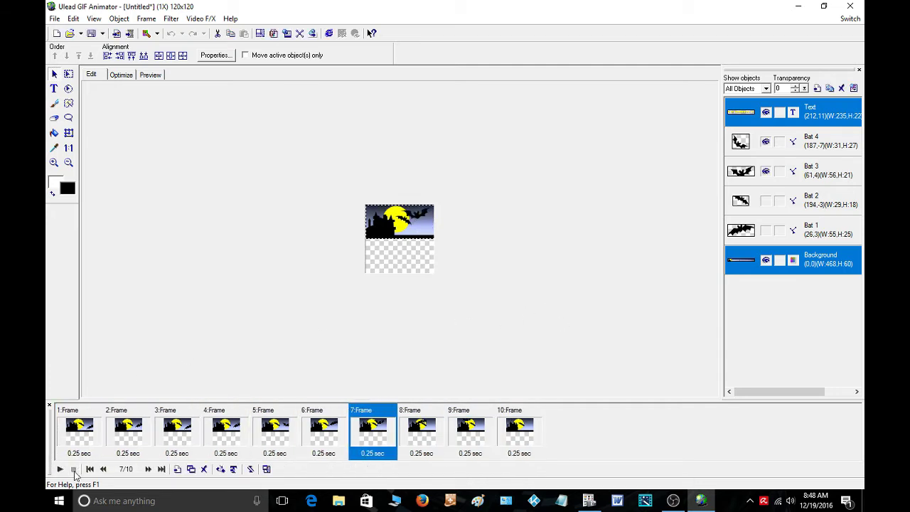
left_click(851, 7)
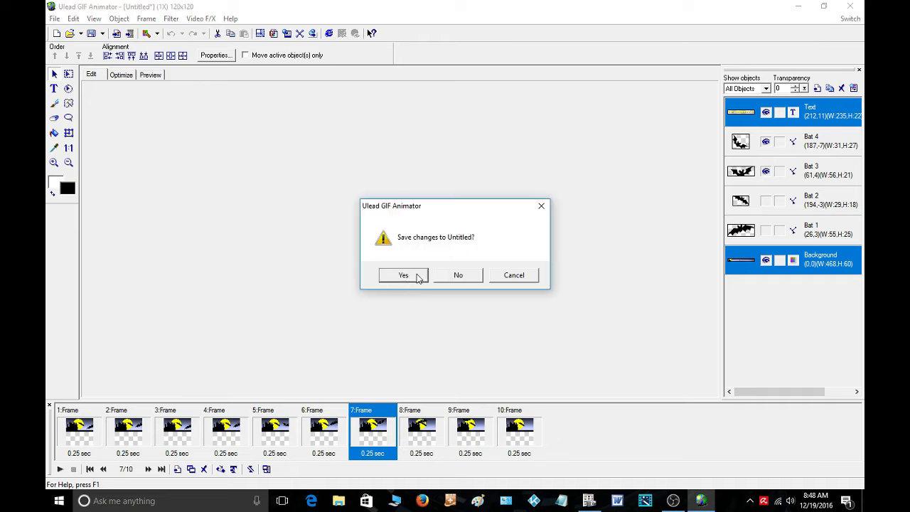
left_click(459, 276)
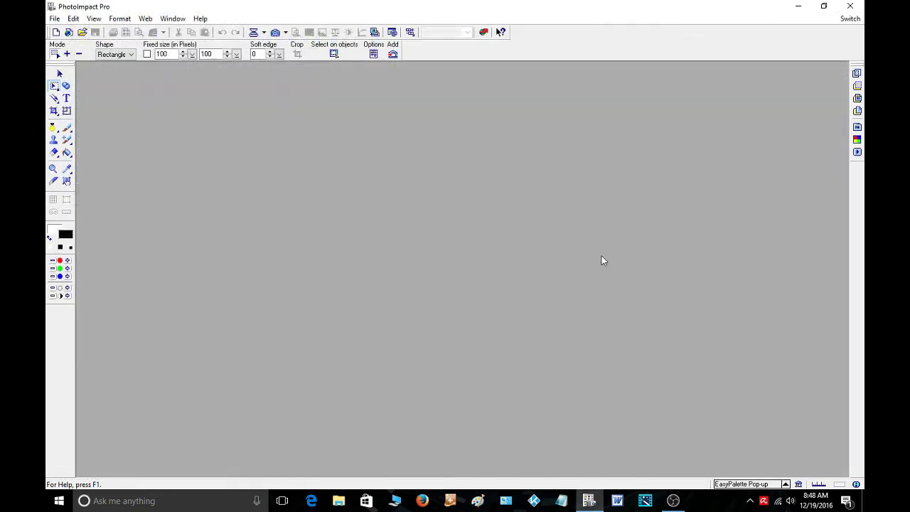
left_click(850, 7)
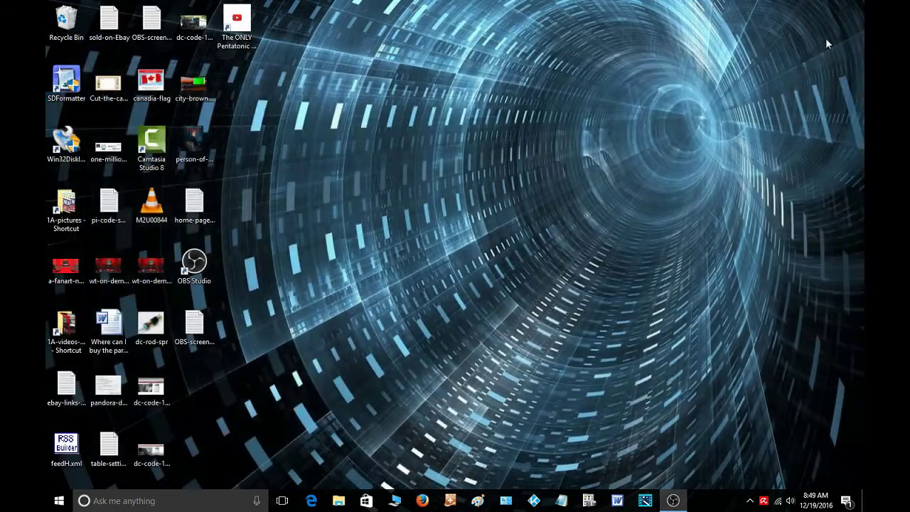
left_click(678, 502)
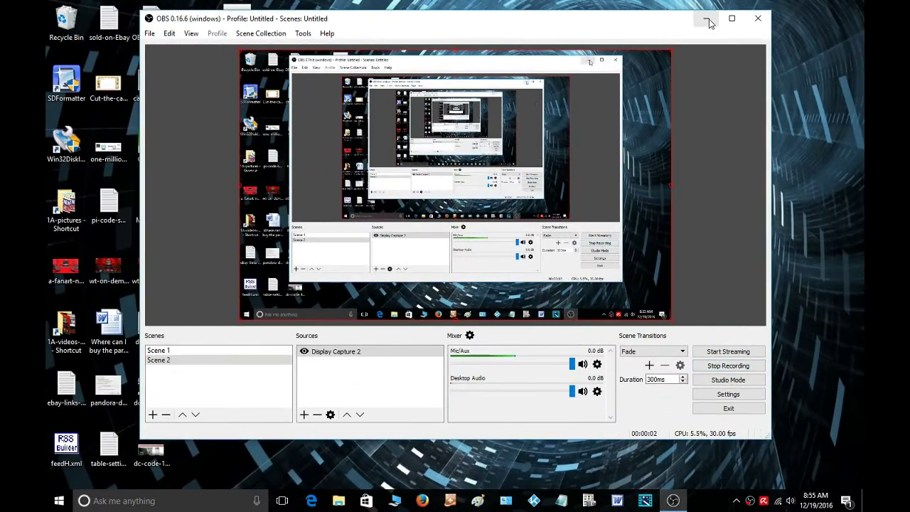
left_click(708, 19)
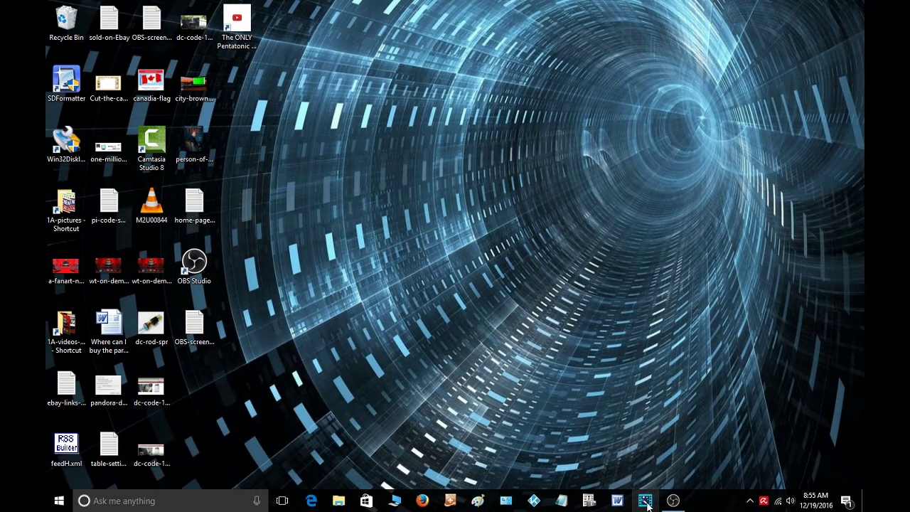
Start Wondershare Video Editor in Full Feature Mode and put the recorded clip on the video track
left_click(646, 502)
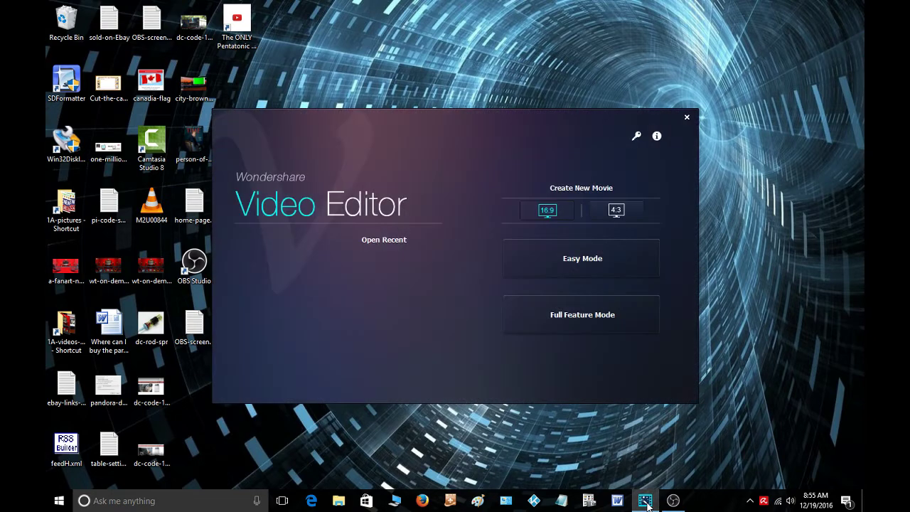
left_click(581, 315)
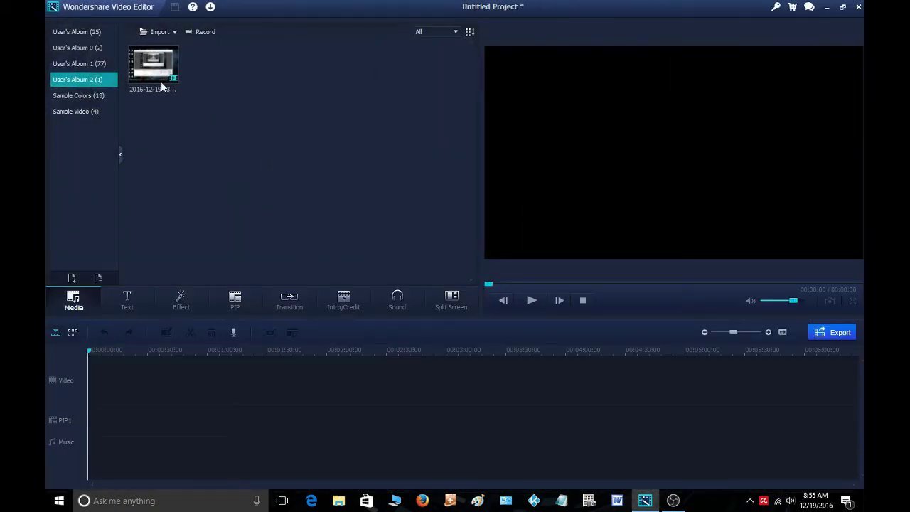
left_click(161, 32)
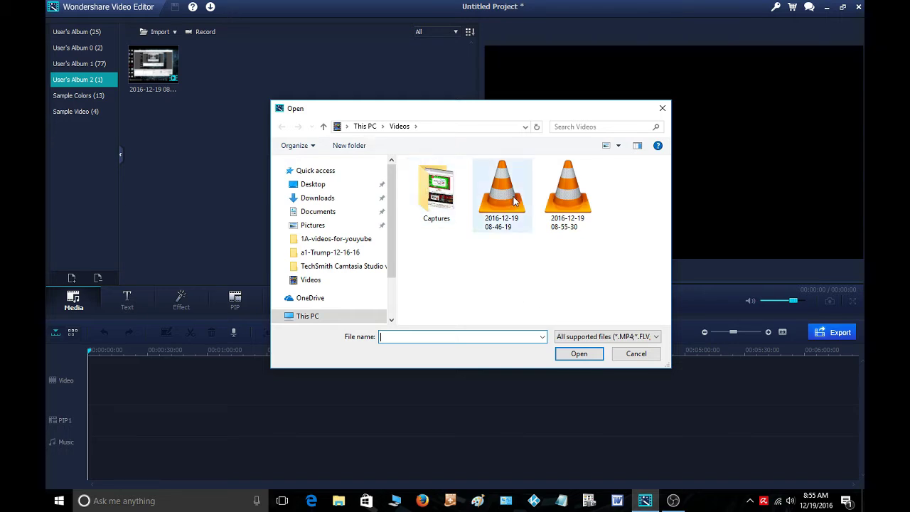
left_click(636, 354)
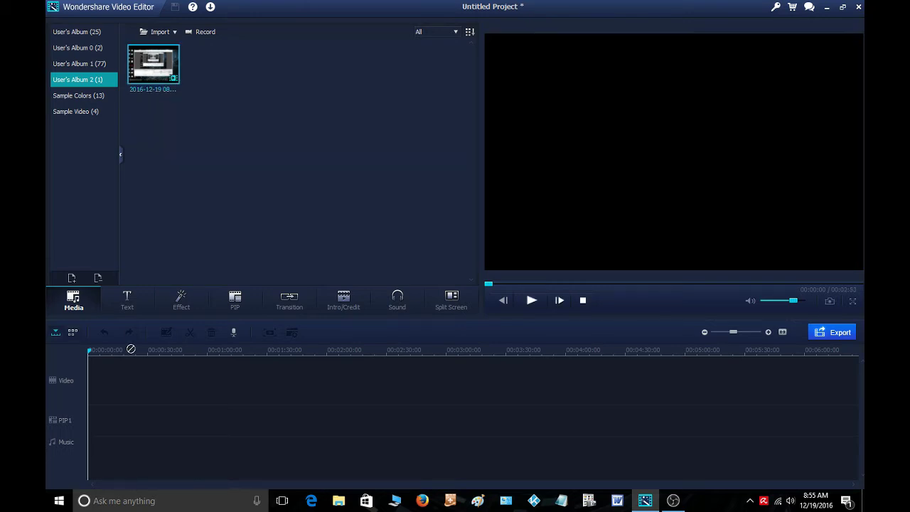
left_click_drag(130, 349, 131, 382)
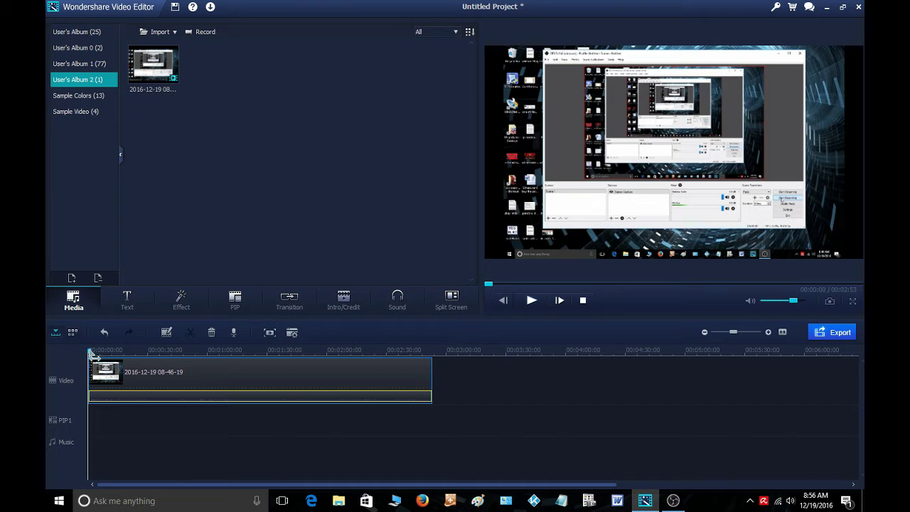
Split the recording where the animation playback begins and delete the opening part
left_click_drag(91, 353, 371, 356)
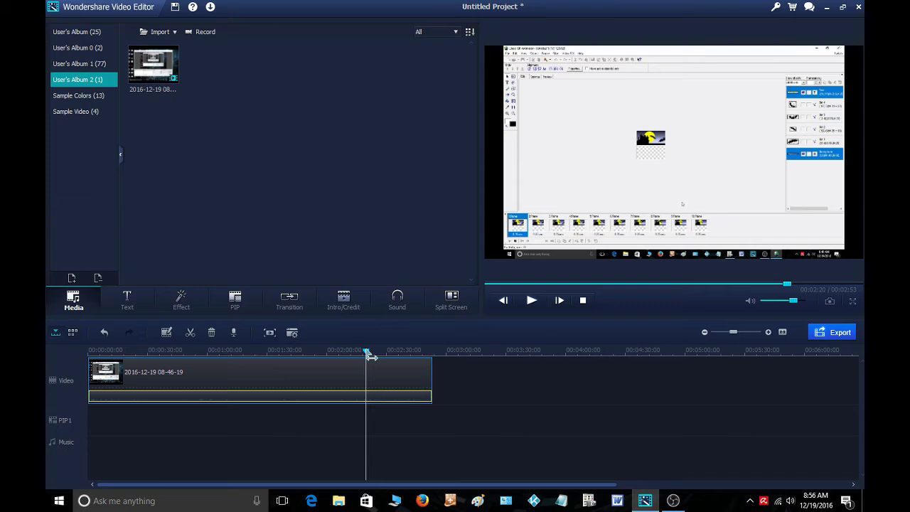
left_click_drag(370, 357, 371, 357)
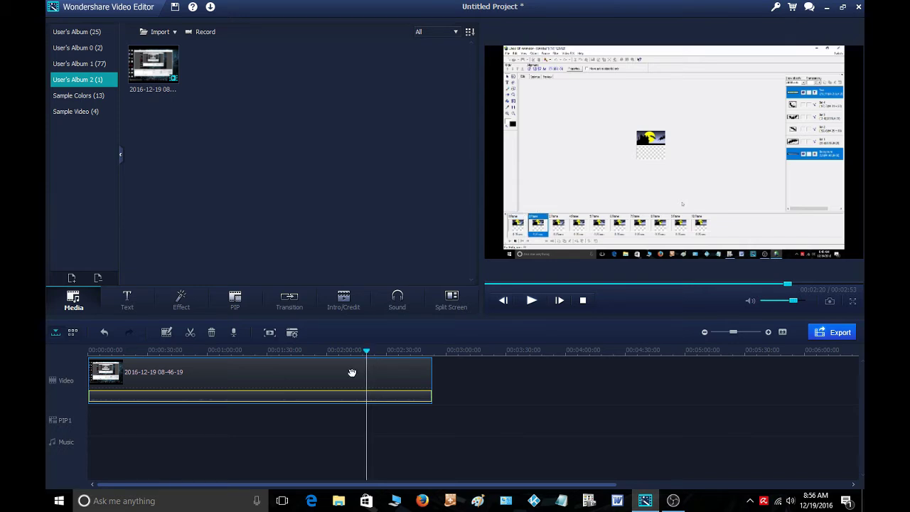
left_click(189, 333)
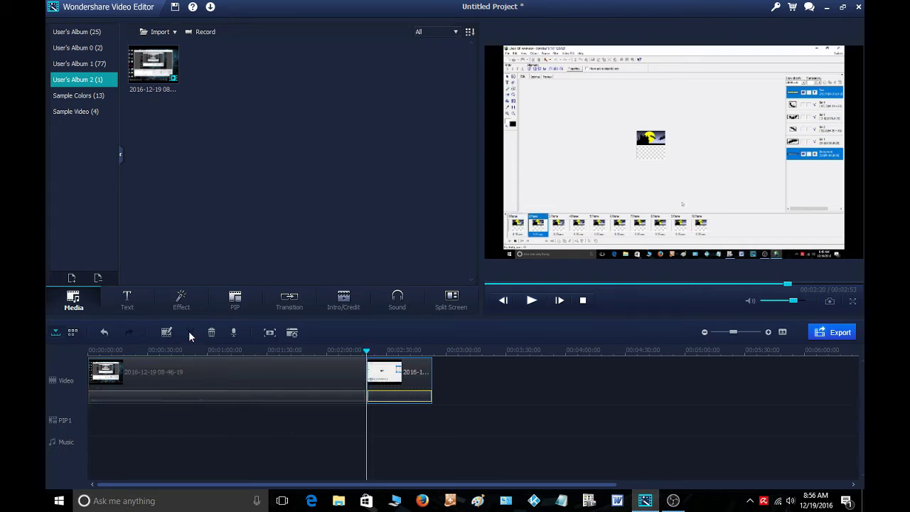
left_click(246, 386)
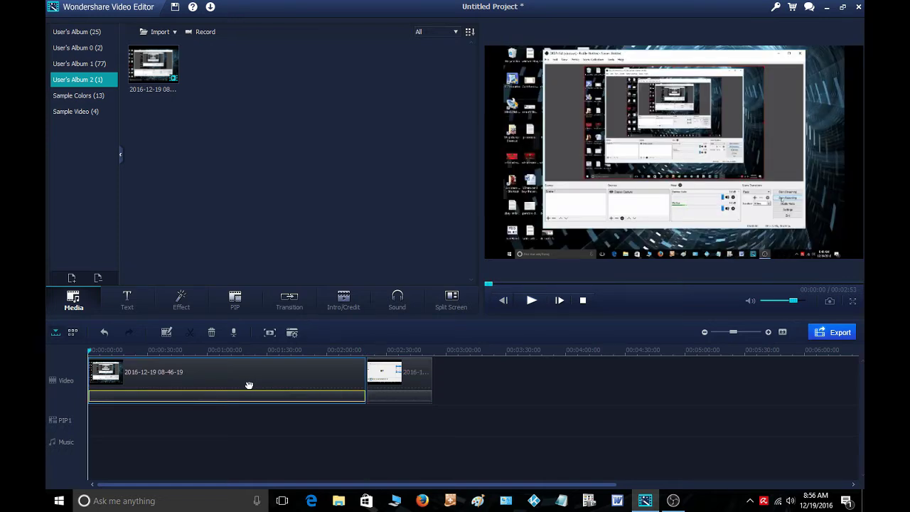
key("Delete")
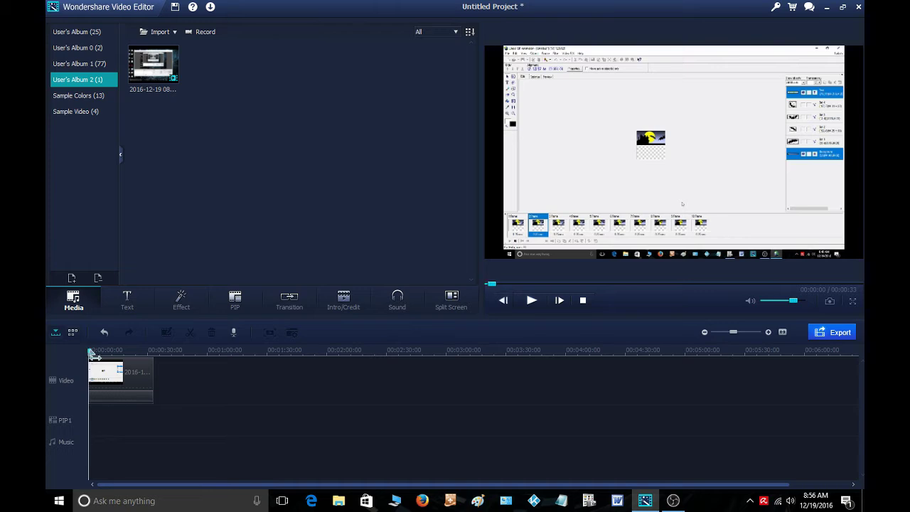
Split the remaining clip about 16 seconds later and delete the trailing part
left_click_drag(92, 355, 104, 354)
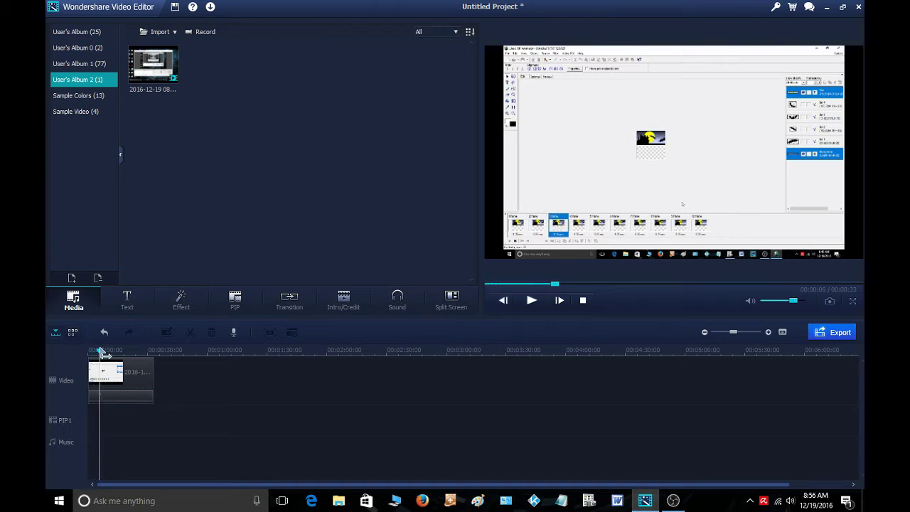
left_click_drag(101, 353, 121, 352)
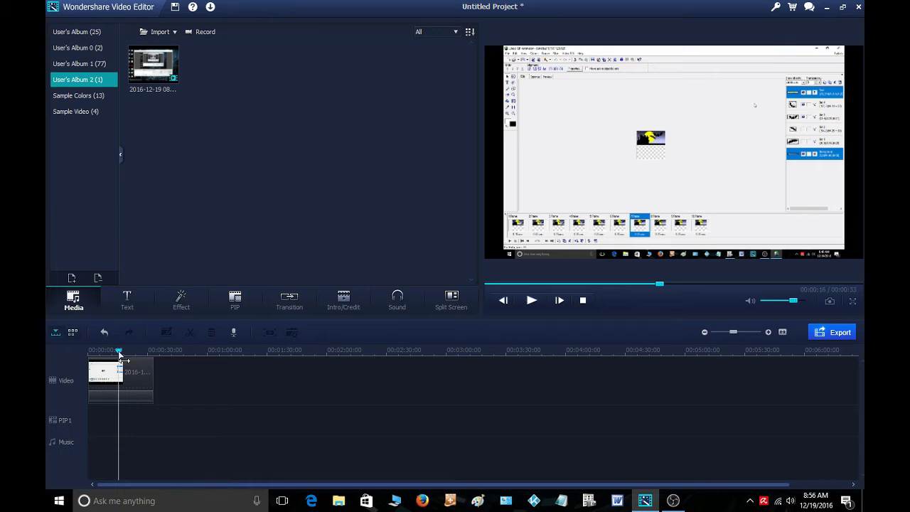
left_click(140, 392)
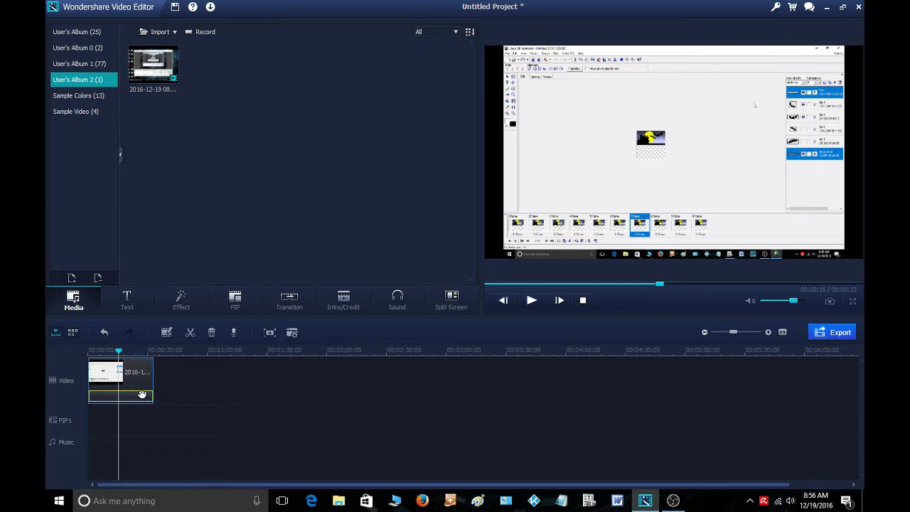
left_click(190, 333)
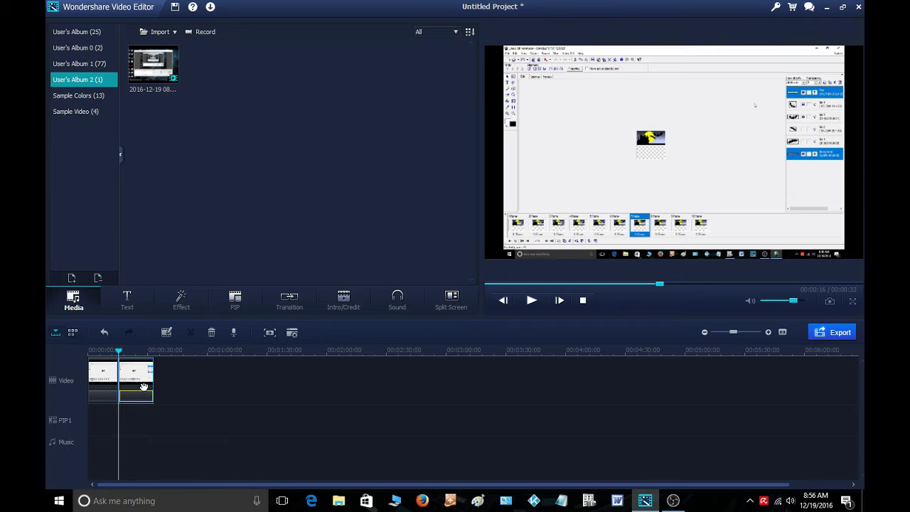
key("Delete")
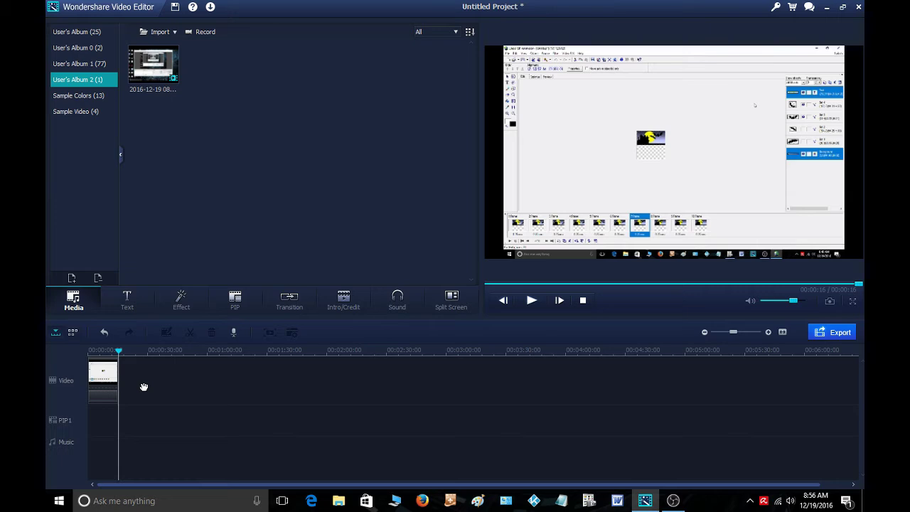
Mute the 16-second clip's audio and open its clip editing panel
left_click_drag(125, 360, 96, 359)
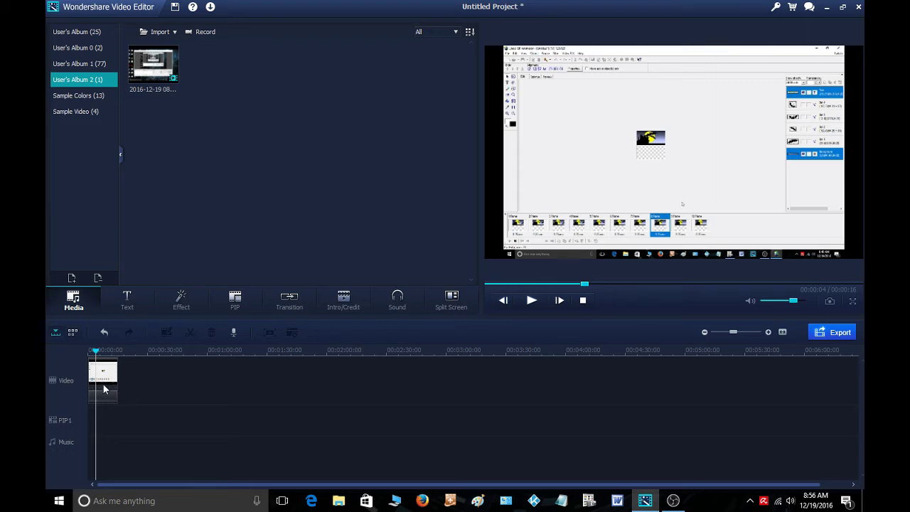
right_click(104, 390)
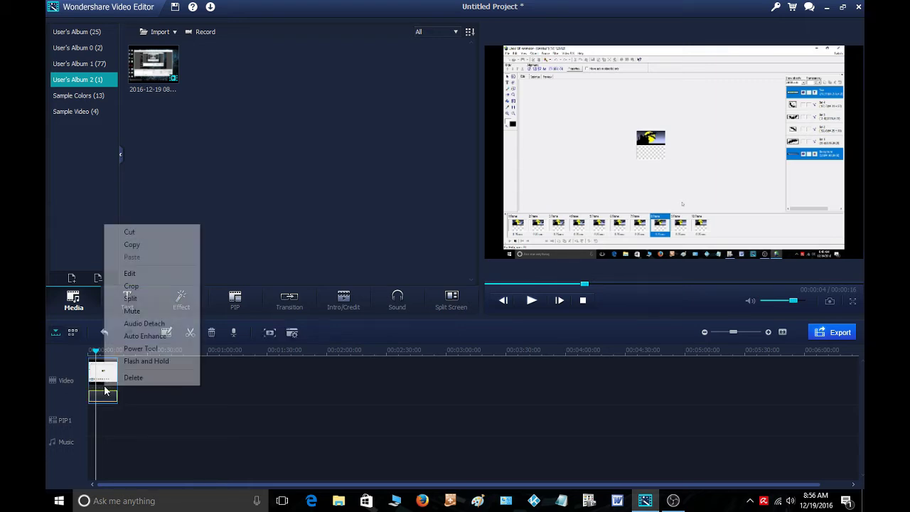
left_click(146, 312)
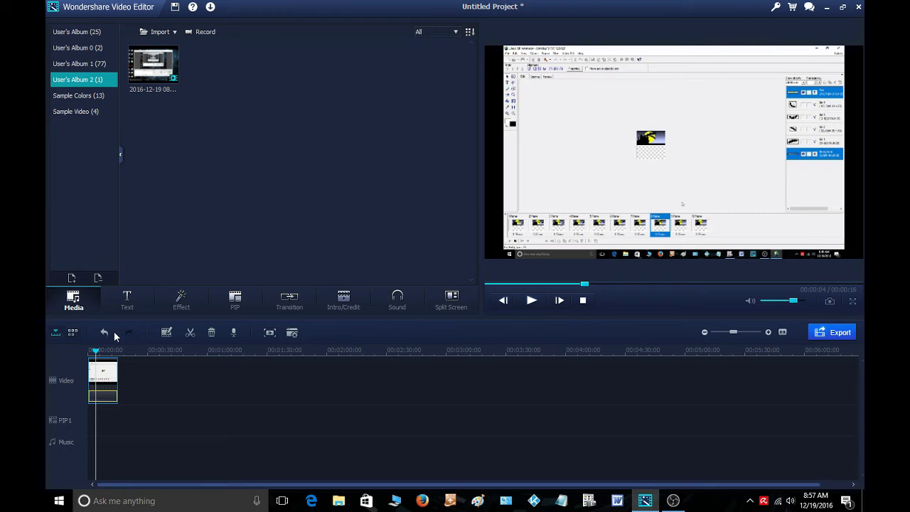
left_click_drag(96, 354, 95, 353)
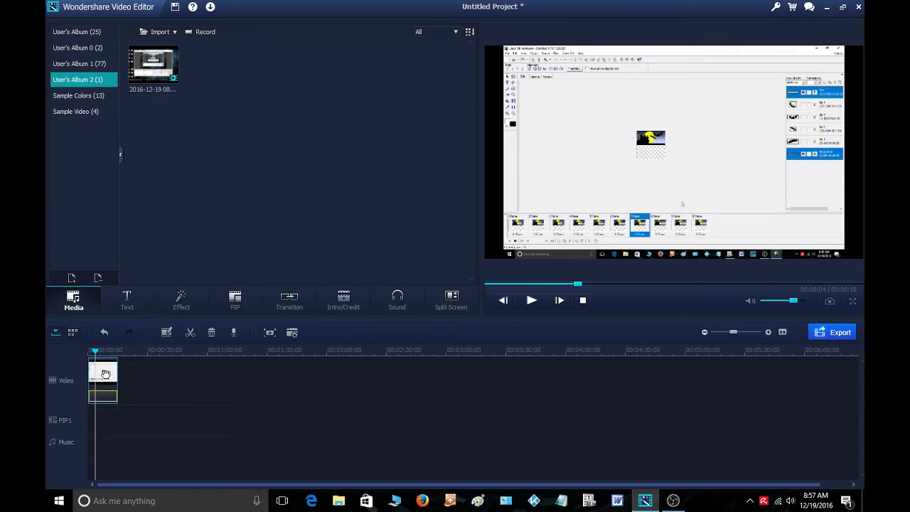
double_click(105, 374)
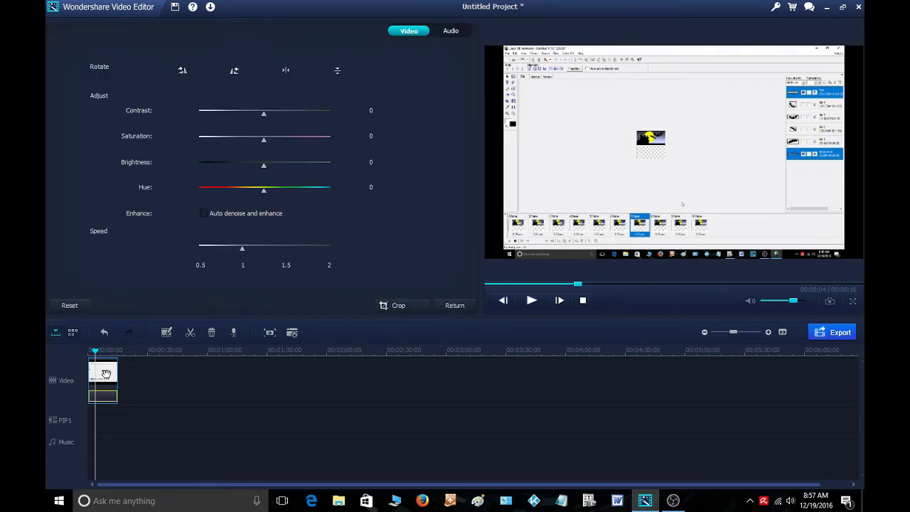
Crop the clip tightly around the castle, moon and bats image, excluding the checkerboard
left_click(411, 305)
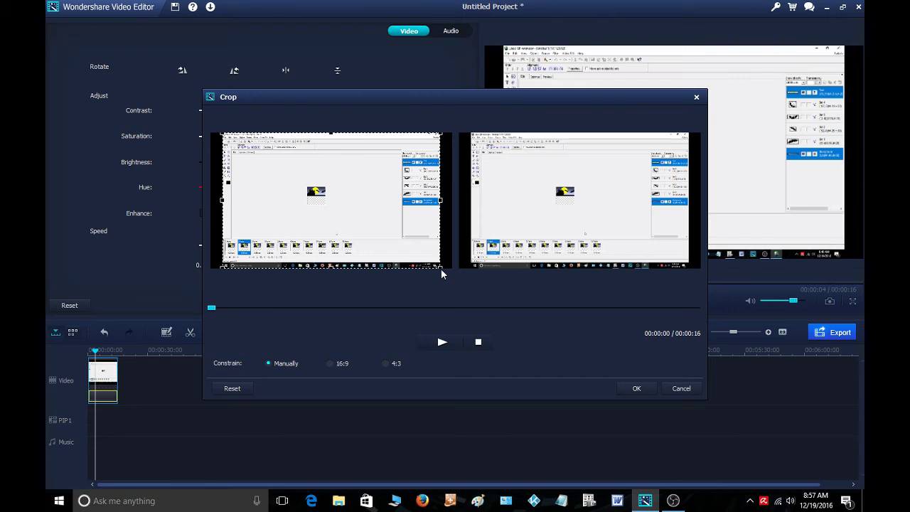
mouse_move(441, 267)
left_mouse_down()
mouse_move(351, 206)
mouse_move(321, 202)
mouse_move(329, 199)
left_mouse_up()
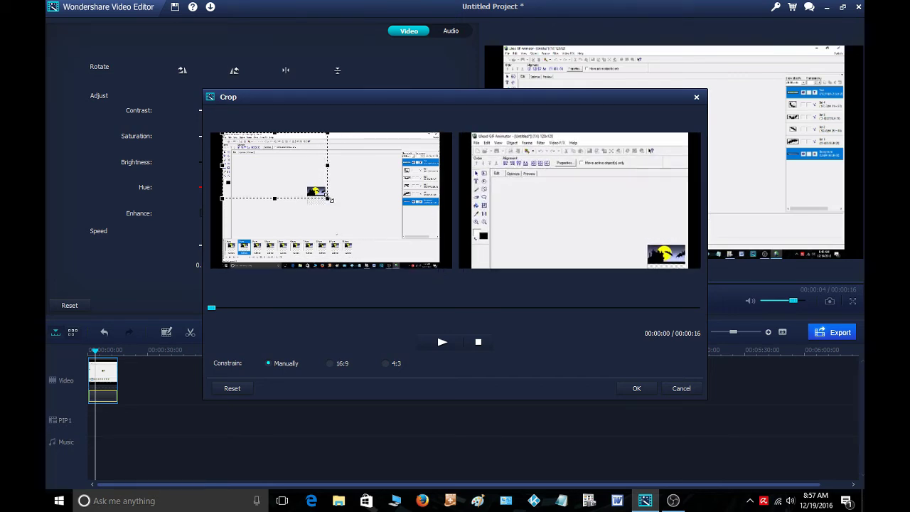
left_click_drag(222, 134, 304, 186)
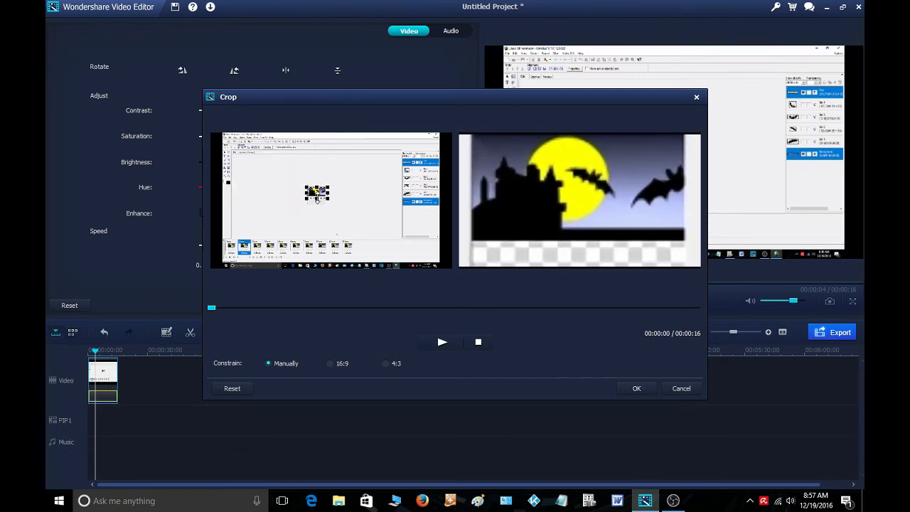
left_click_drag(317, 199, 317, 197)
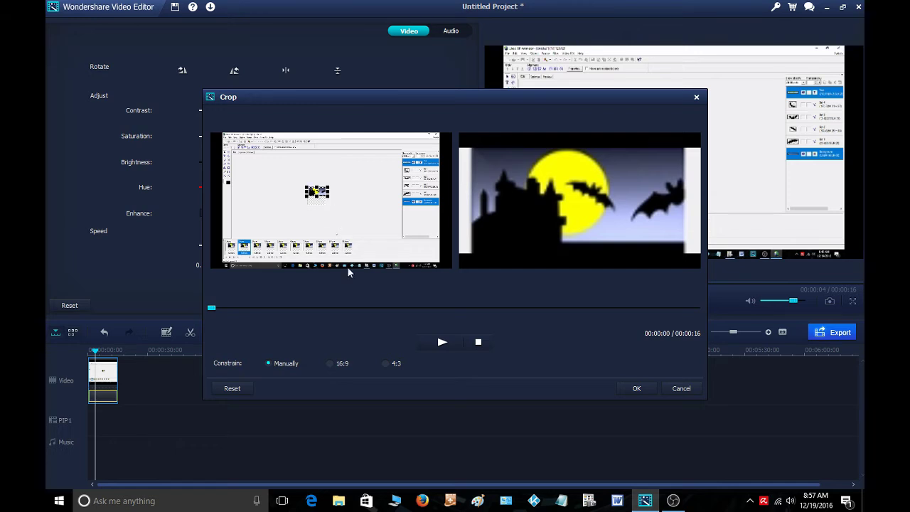
left_click(625, 389)
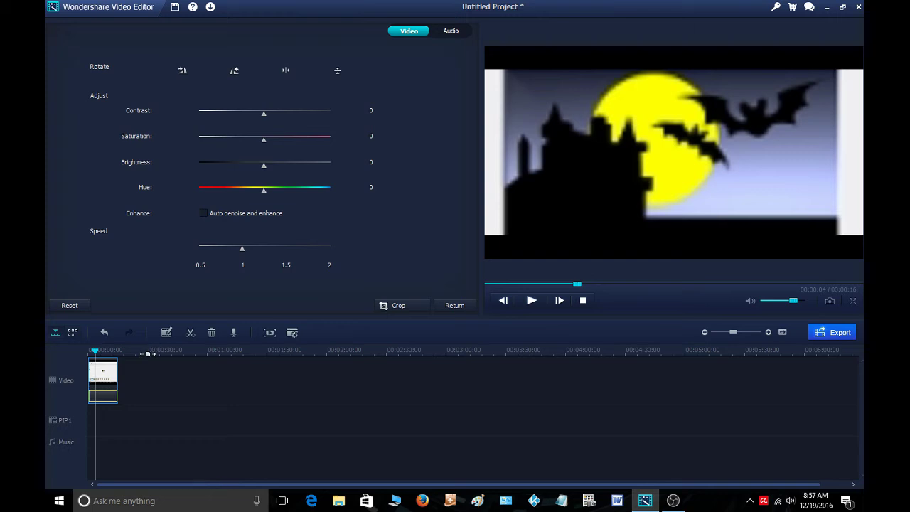
Preview the cropped clip from its start, then leave the editing panel
left_click_drag(96, 356, 90, 356)
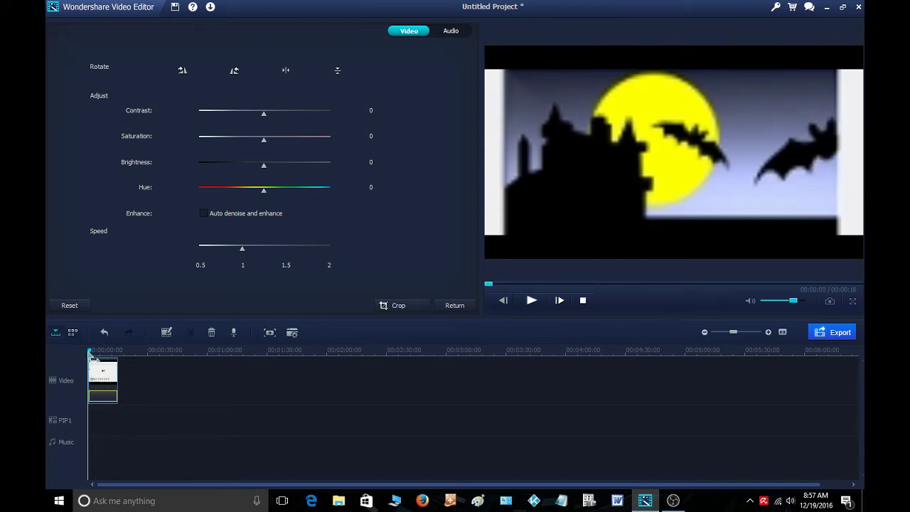
left_click(532, 301)
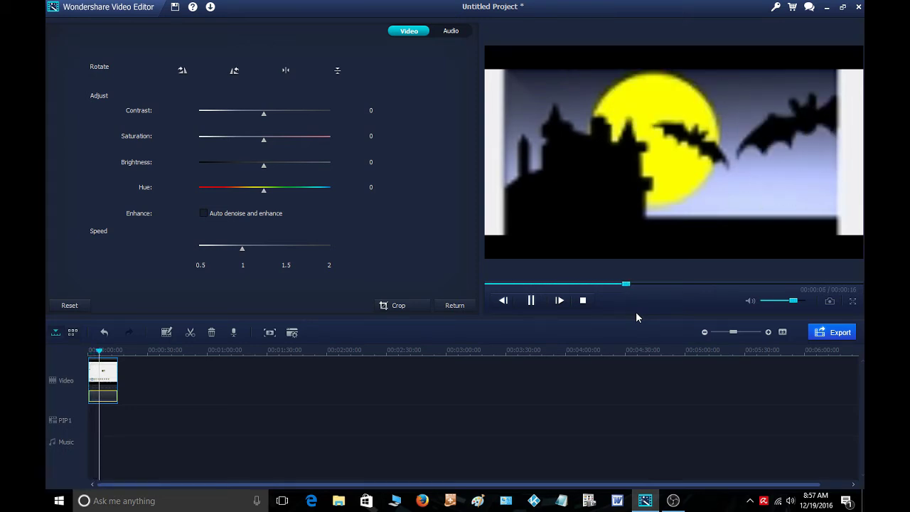
left_click(530, 300)
left_click(455, 305)
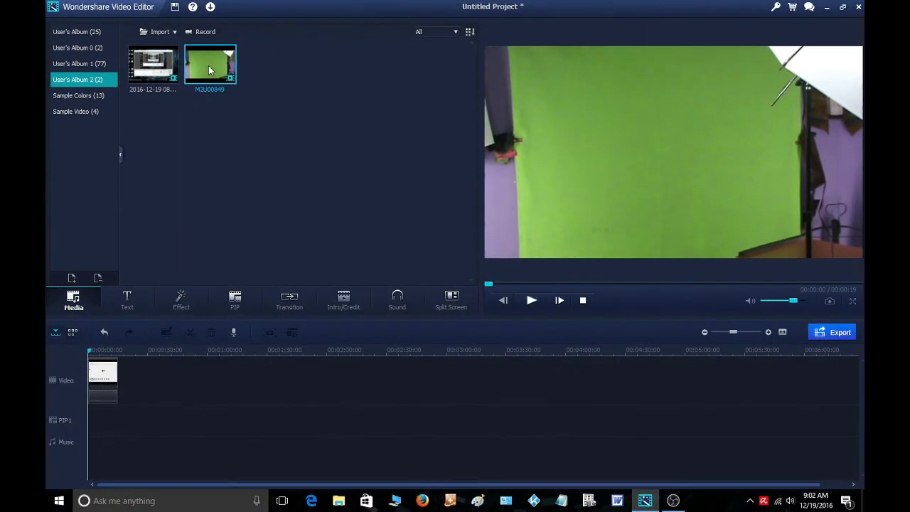
Place the green-screen clip on the PIP track and delete its empty opening
left_click_drag(211, 80, 102, 430)
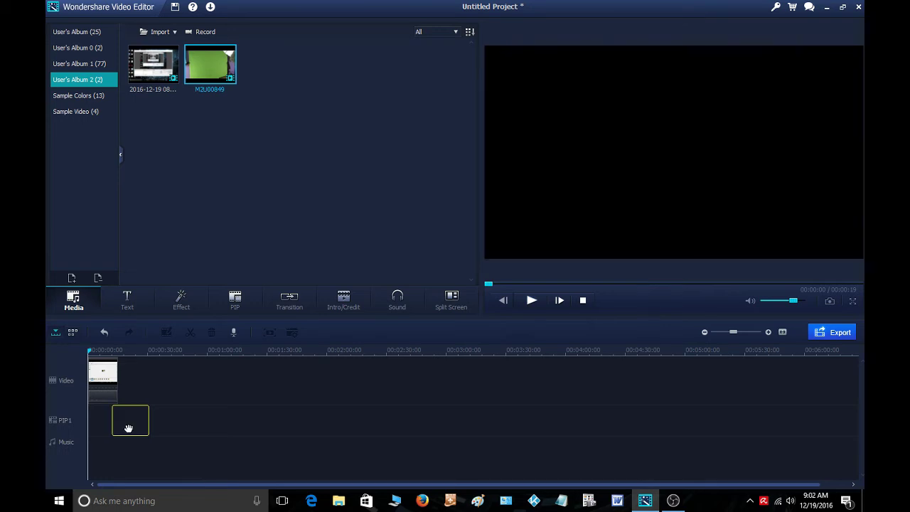
left_click_drag(102, 430, 131, 428)
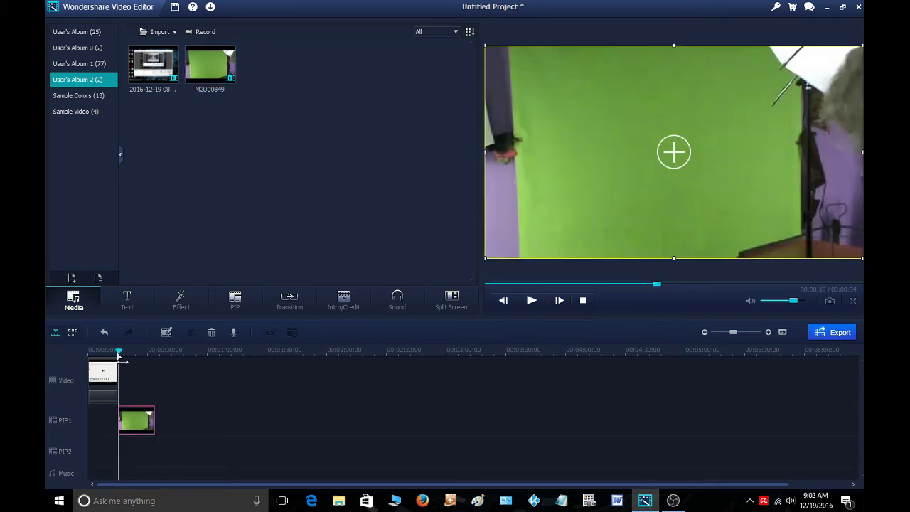
left_click_drag(119, 353, 133, 357)
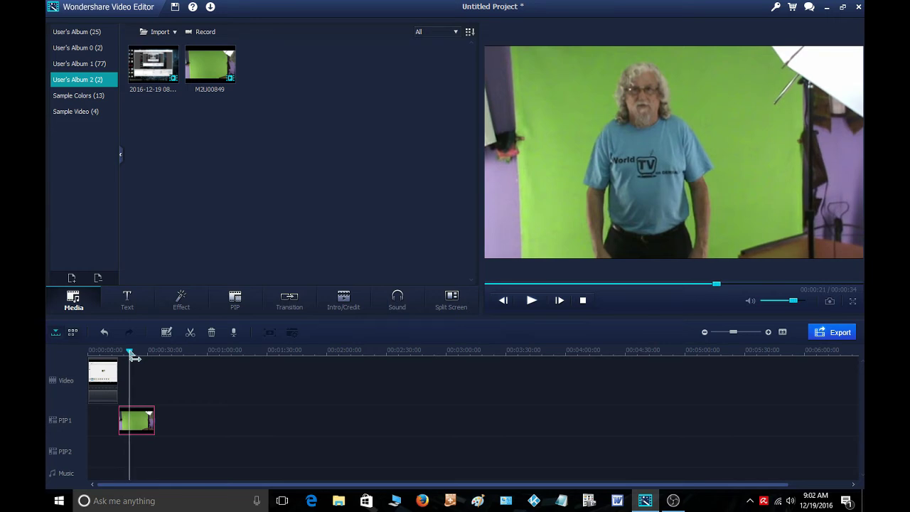
left_click_drag(133, 357, 137, 357)
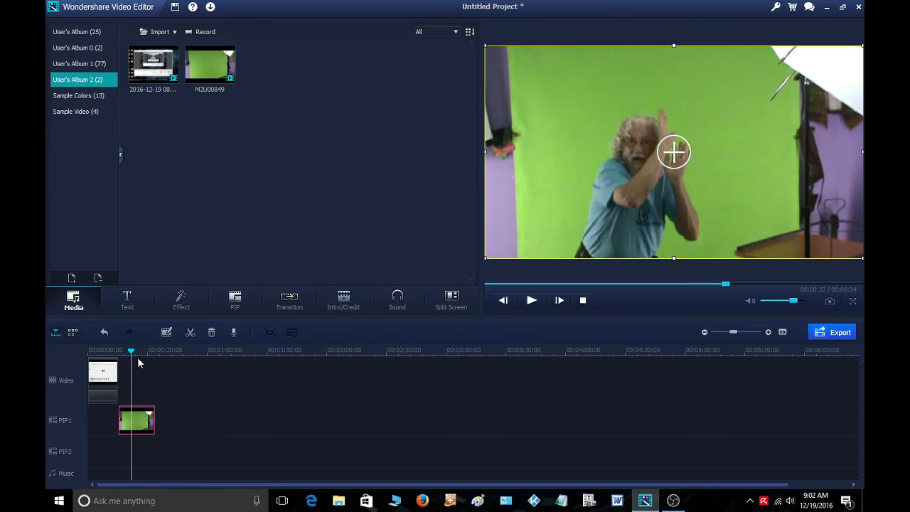
left_click_drag(135, 358, 134, 357)
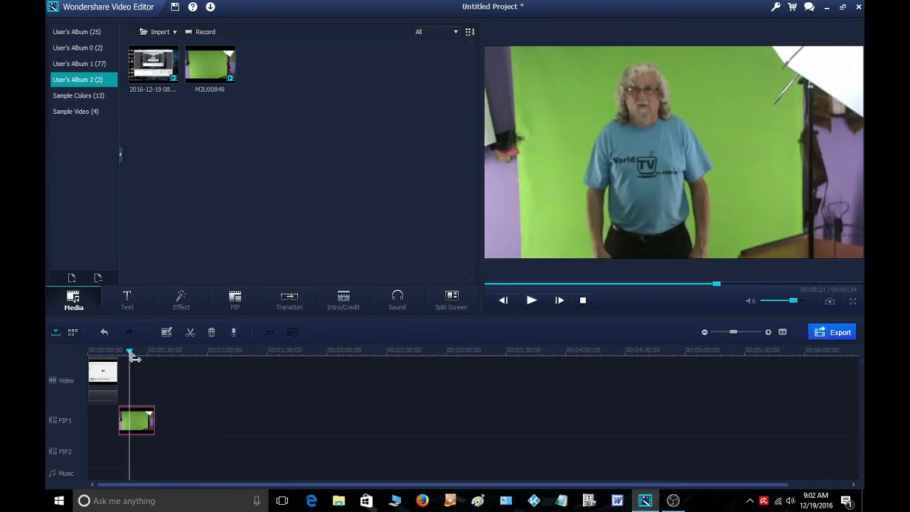
left_click(191, 333)
left_click(145, 407)
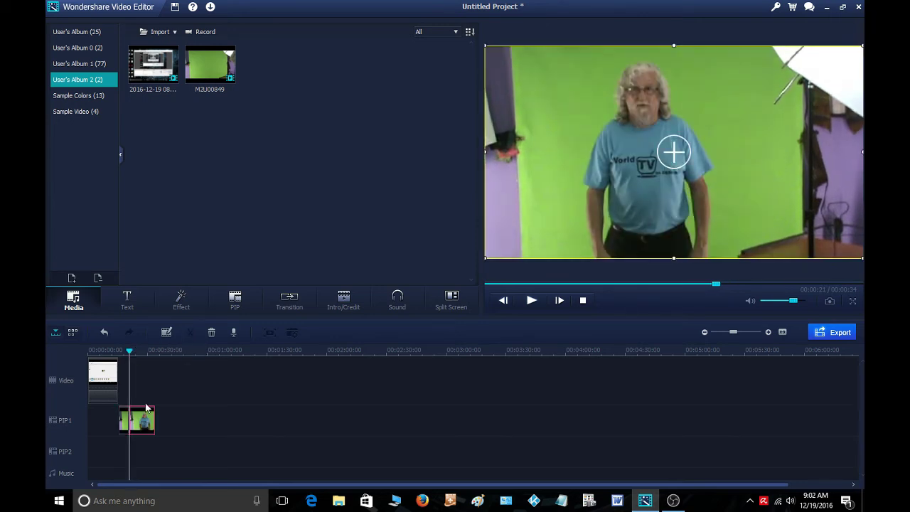
left_click(128, 421)
key("Delete")
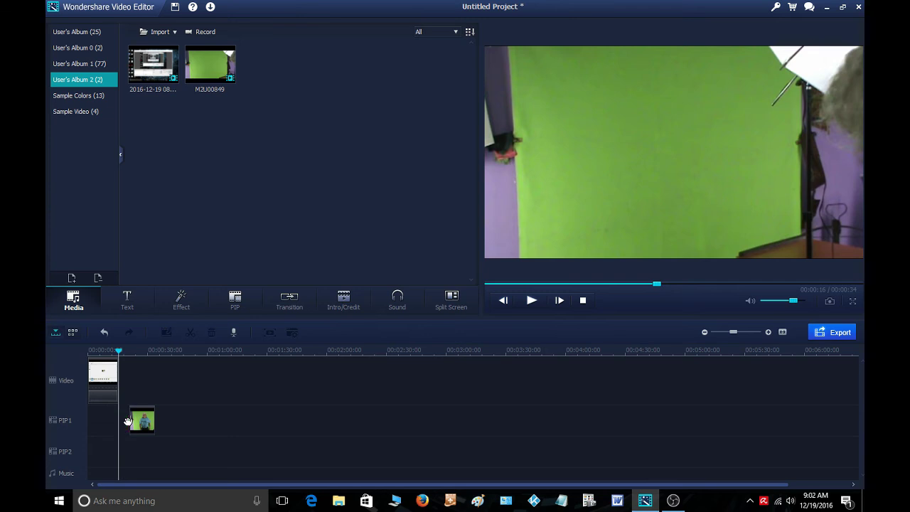
Cut the presenter clip at about 0:29 and slide it toward the timeline start
left_click_drag(118, 353, 153, 361)
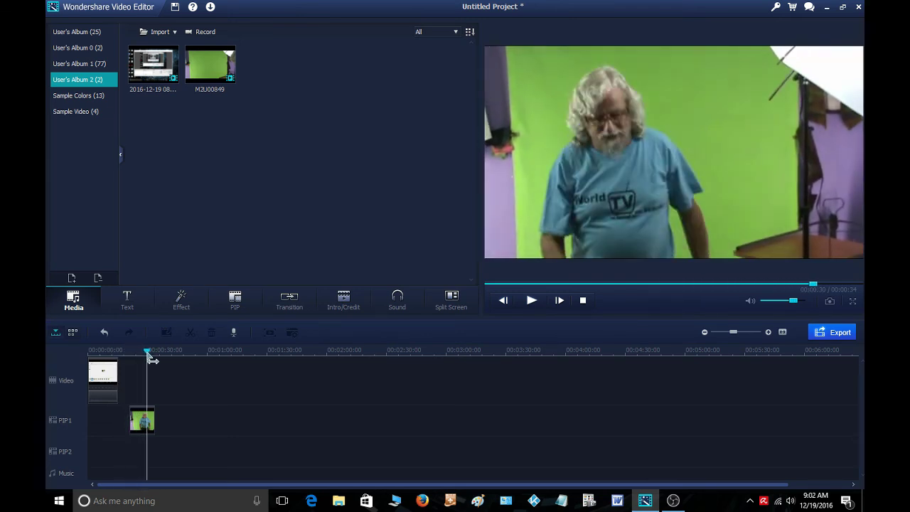
left_click_drag(152, 360, 150, 360)
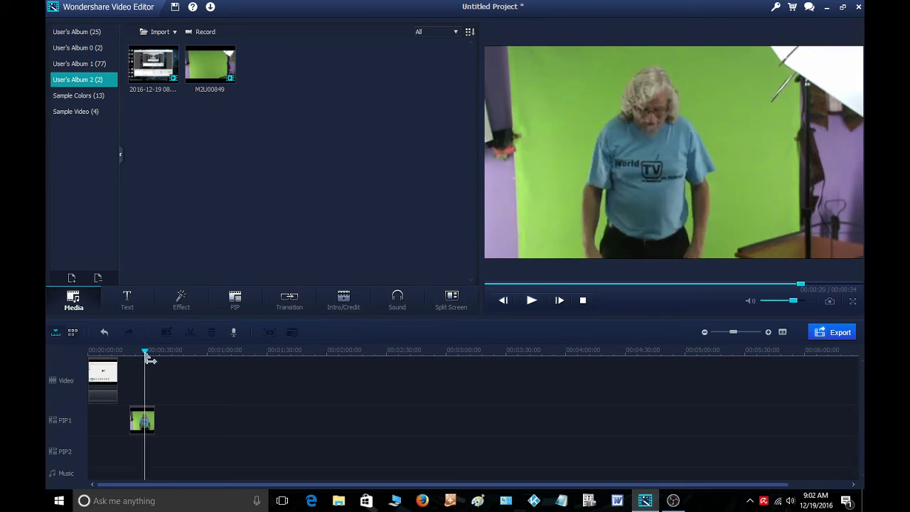
left_click(143, 420)
left_click(190, 332)
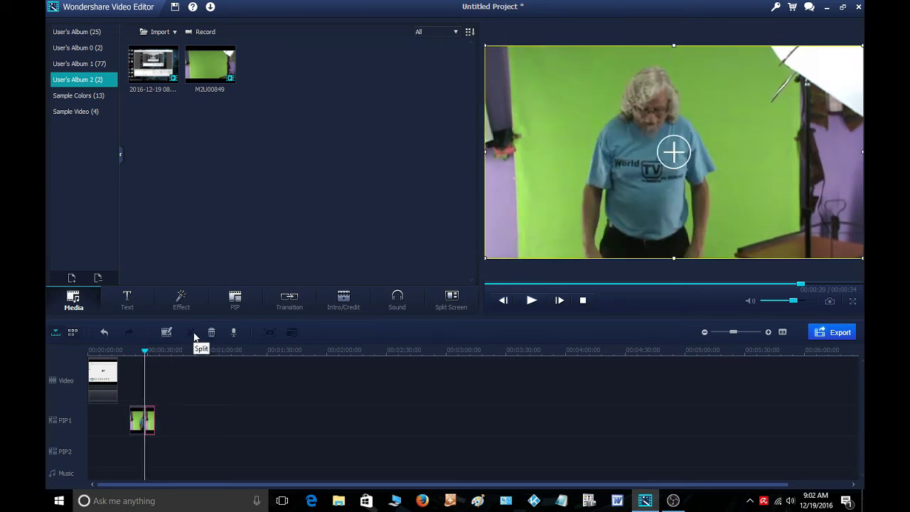
left_click_drag(140, 420, 110, 418)
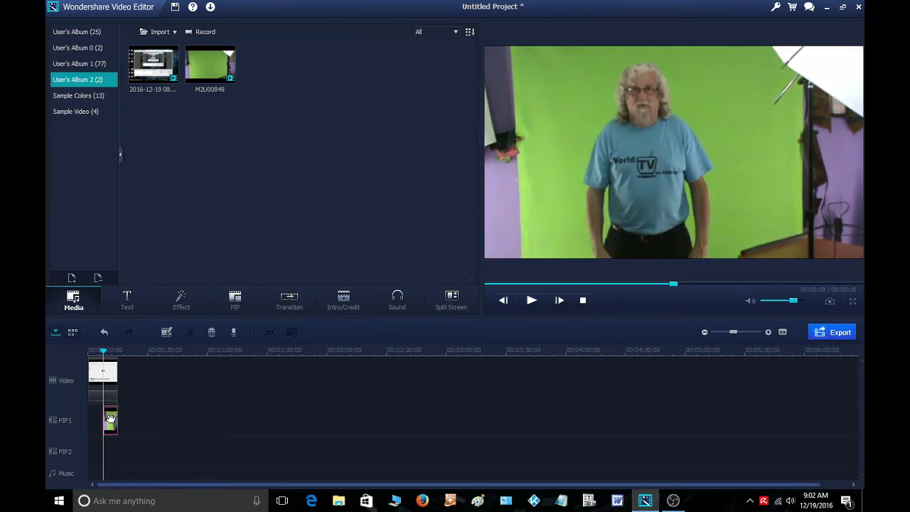
double_click(110, 418)
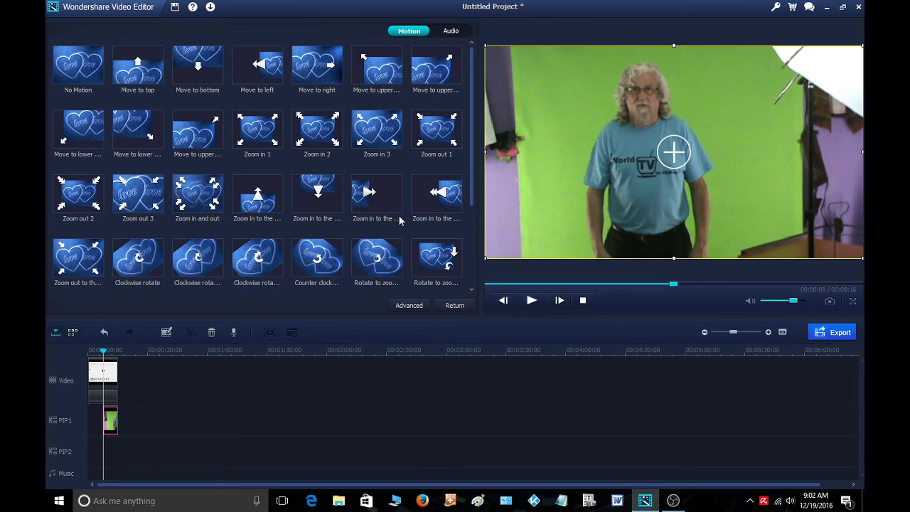
Apply a rectangle mask to the presenter clip with width 0.49 and height 0.88
left_click(405, 304)
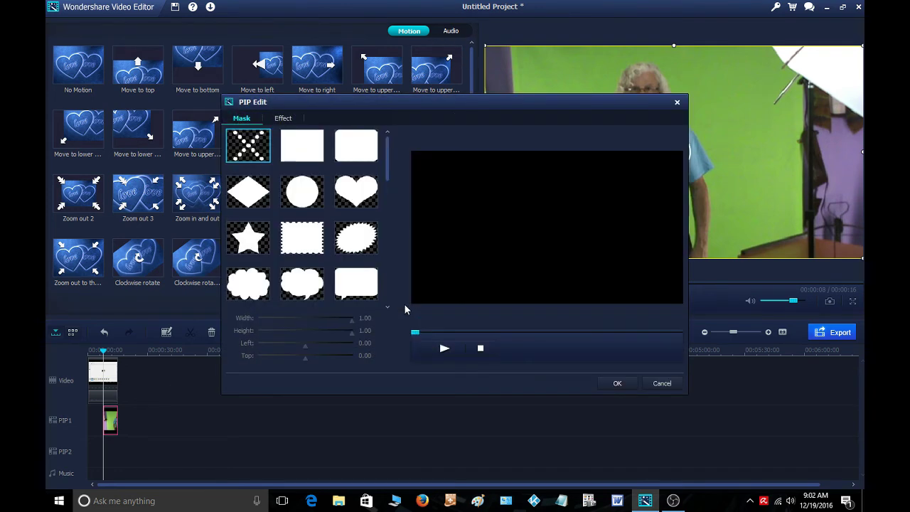
left_click(295, 137)
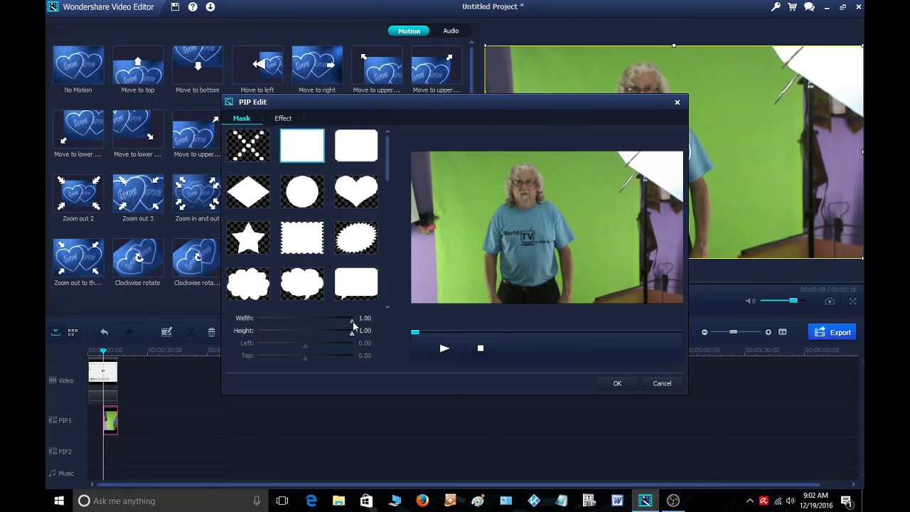
left_click_drag(351, 321, 310, 321)
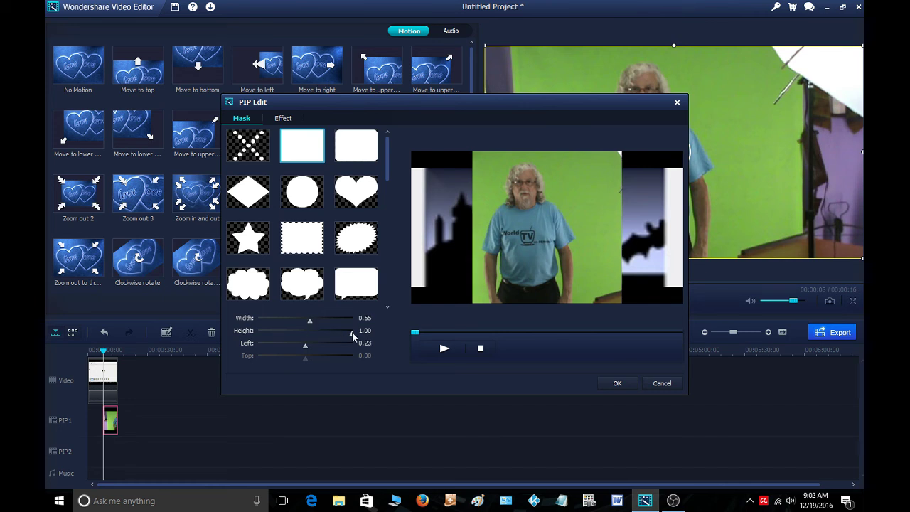
mouse_move(352, 331)
left_mouse_down()
mouse_move(297, 345)
mouse_move(306, 323)
mouse_move(296, 325)
mouse_move(305, 323)
left_mouse_up()
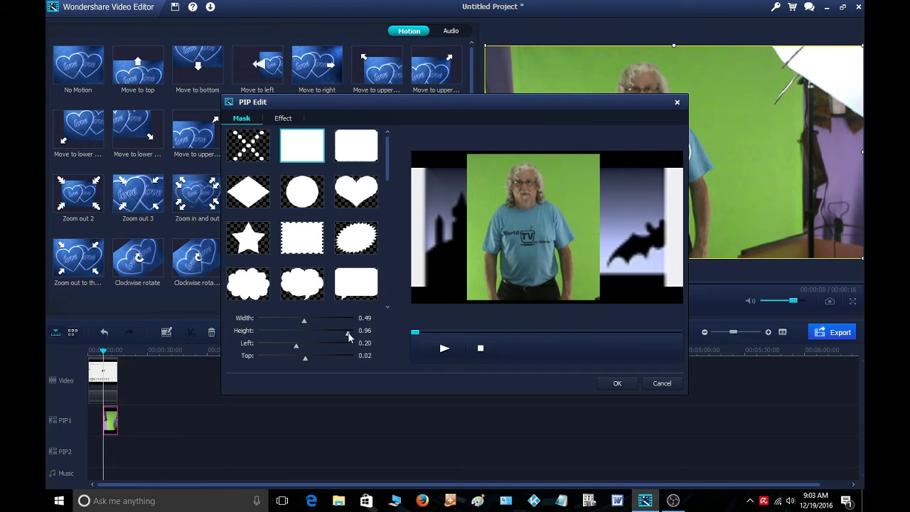
left_click_drag(348, 336, 341, 337)
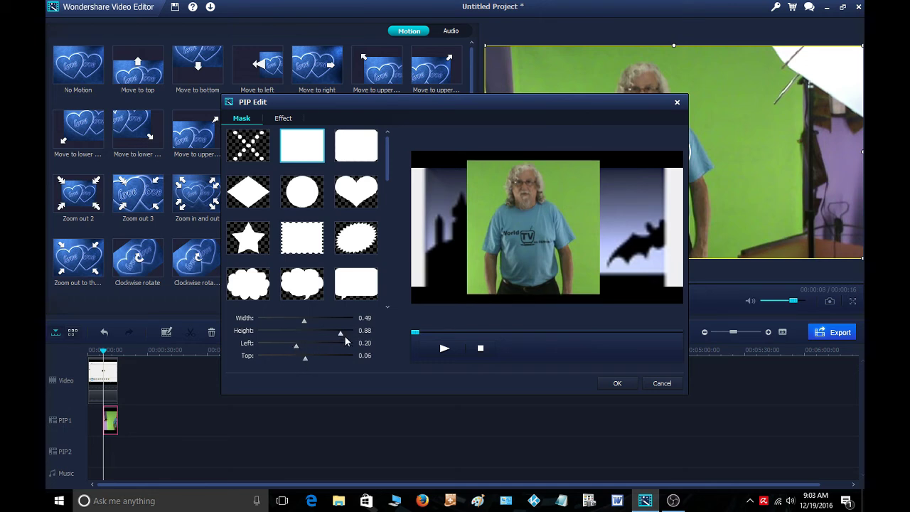
Key out the green backdrop at intensity 39 and apply the PIP settings
left_click(284, 118)
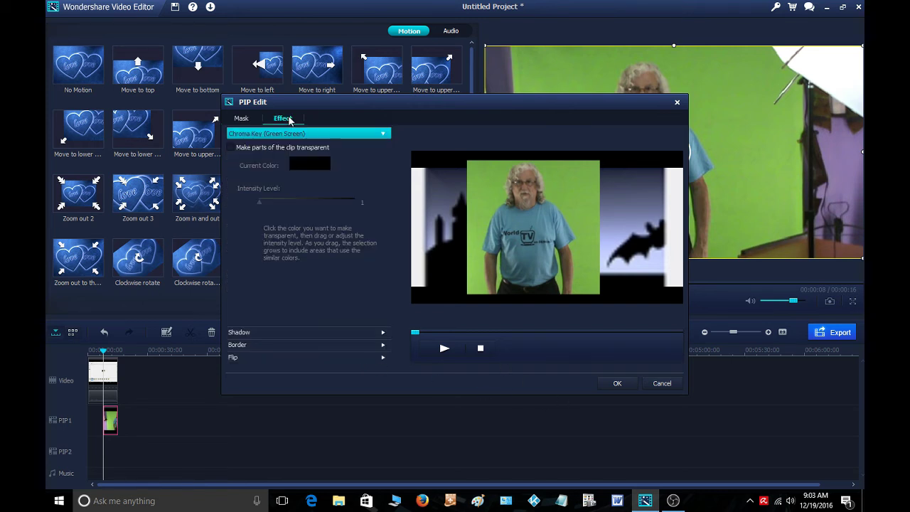
left_click(231, 148)
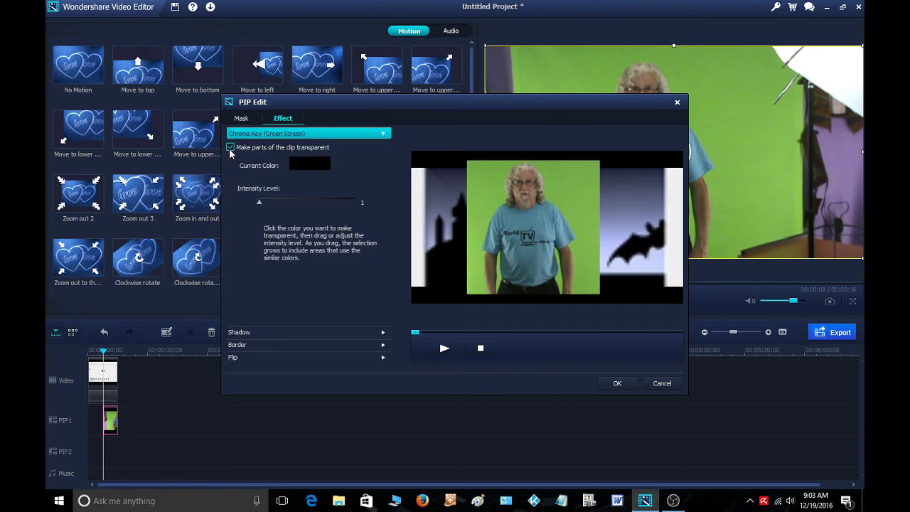
left_click(487, 214)
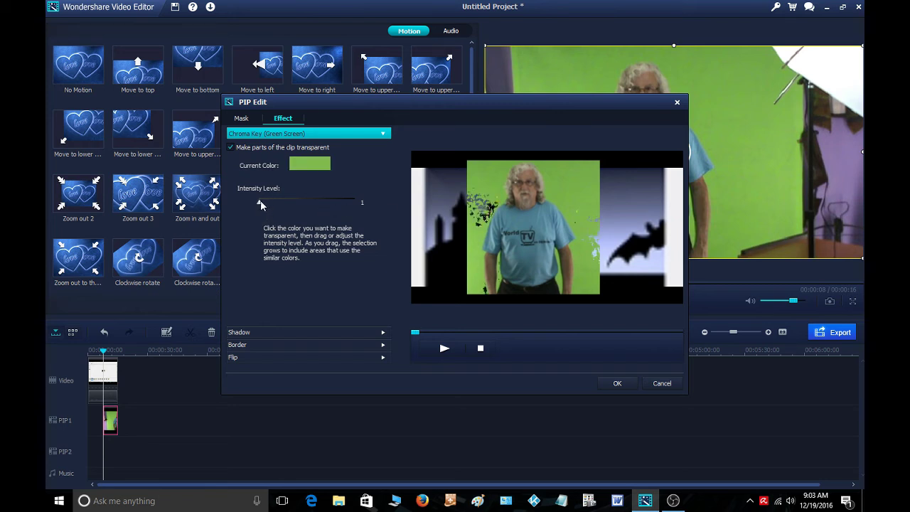
left_click_drag(260, 203, 298, 207)
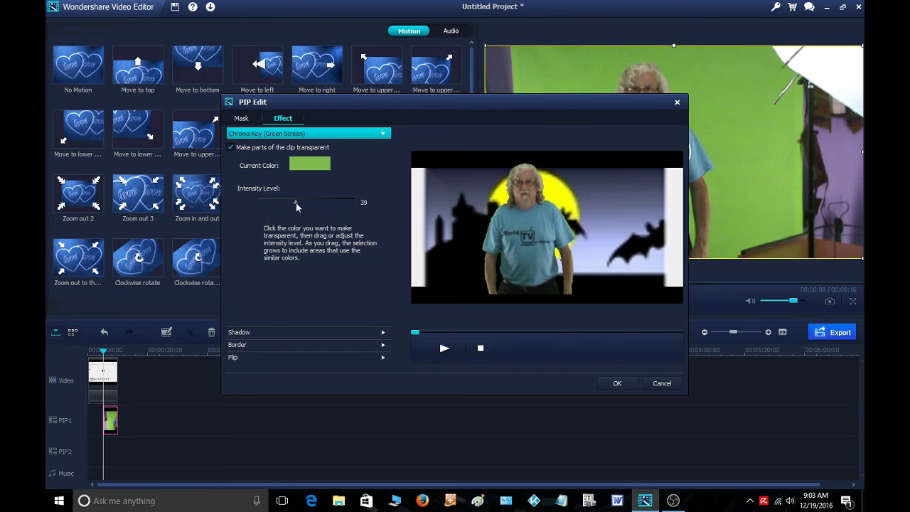
left_click(615, 383)
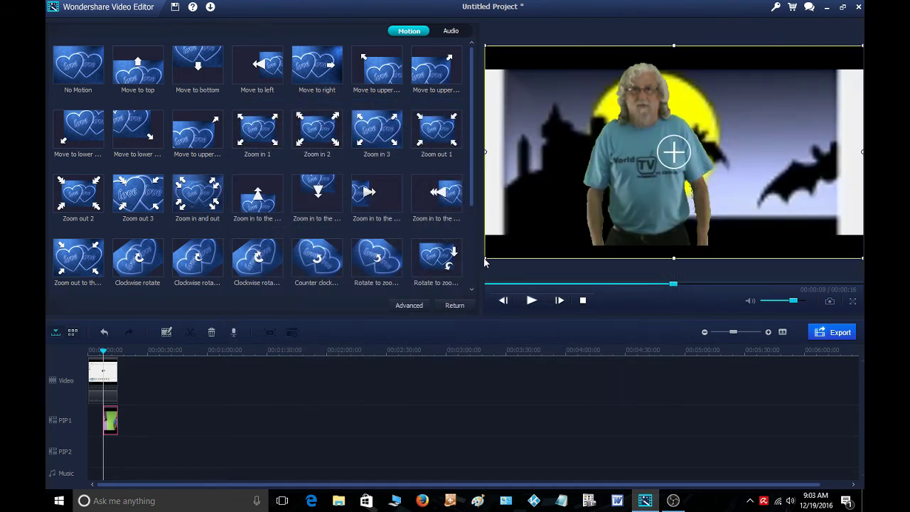
Shrink the presenter into the lower right of the frame and shift the PIP1 clip slightly earlier
left_click_drag(486, 255, 583, 187)
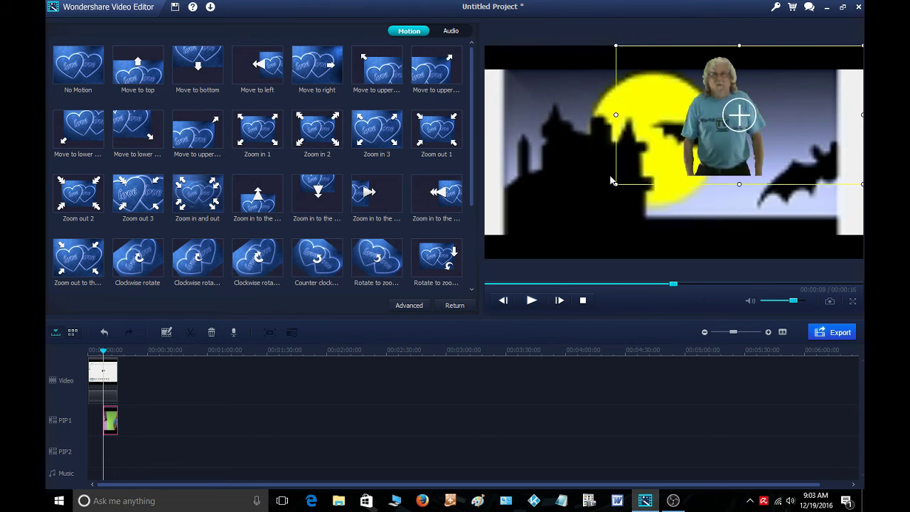
left_click_drag(700, 143, 685, 194)
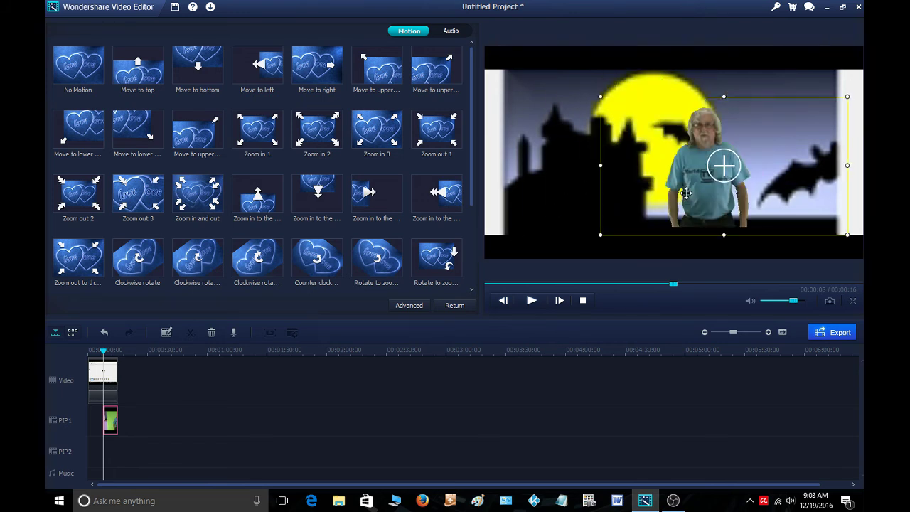
left_click_drag(685, 193, 684, 208)
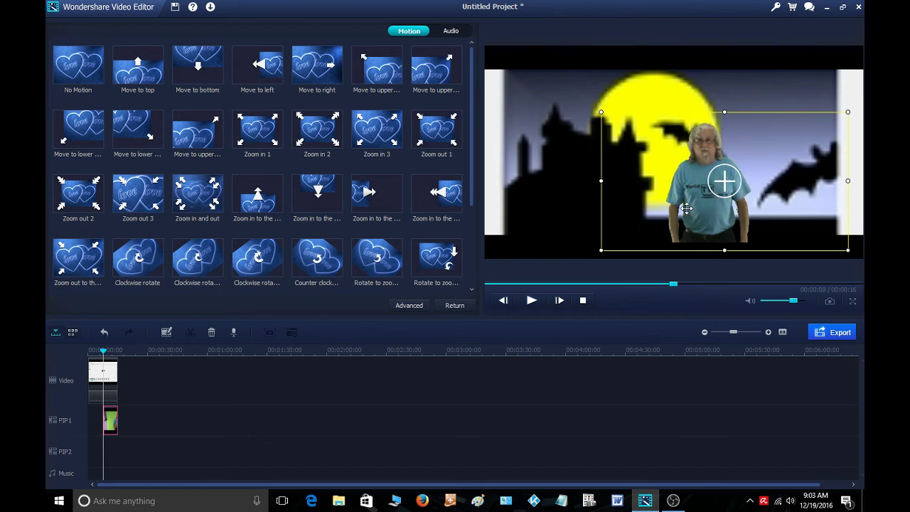
mouse_move(601, 251)
left_mouse_down()
mouse_move(688, 193)
mouse_move(686, 223)
left_mouse_up()
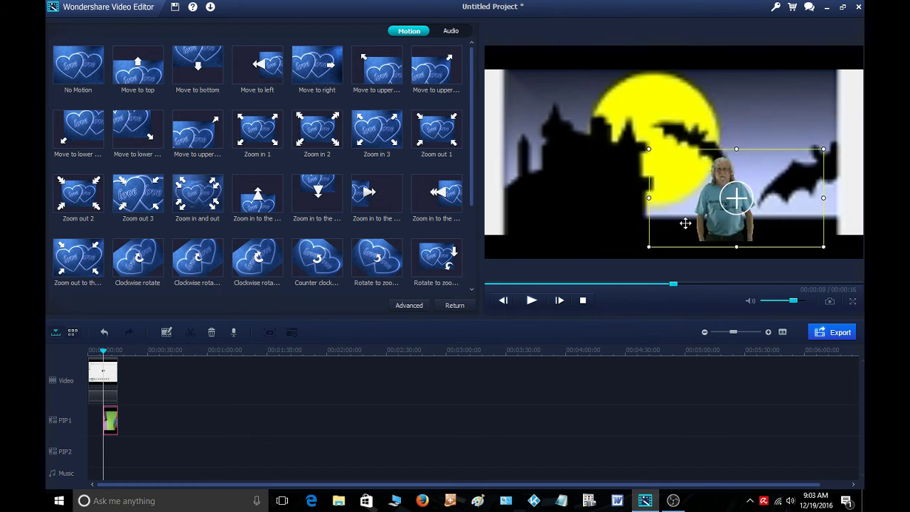
mouse_move(649, 246)
left_mouse_down()
mouse_move(671, 227)
mouse_move(692, 236)
left_mouse_up()
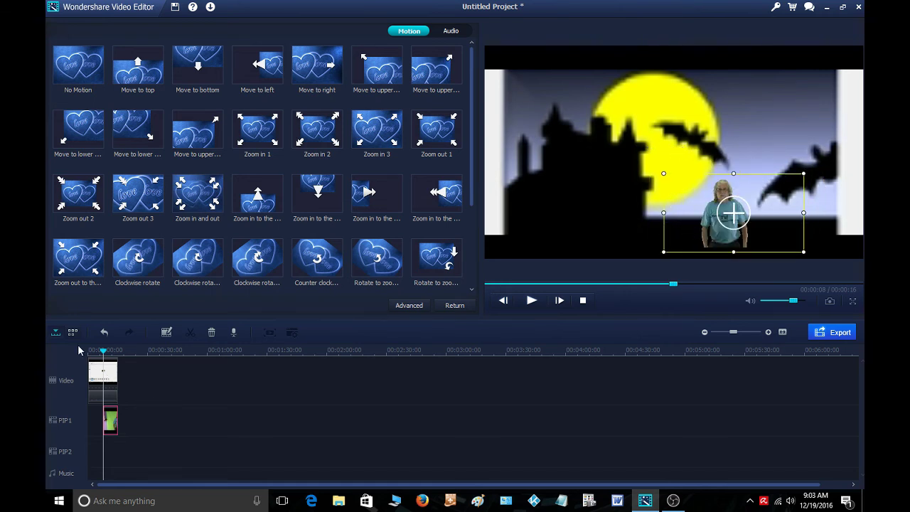
left_click_drag(103, 350, 90, 349)
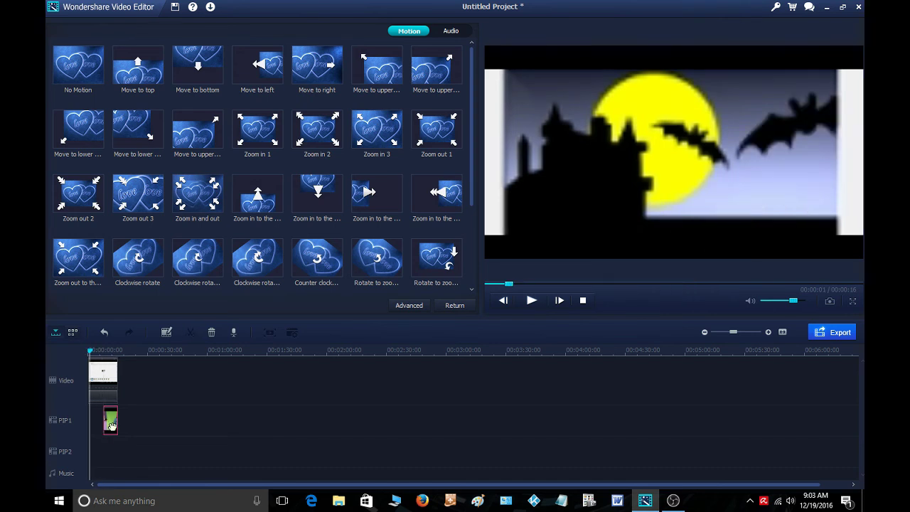
left_click_drag(111, 425, 105, 423)
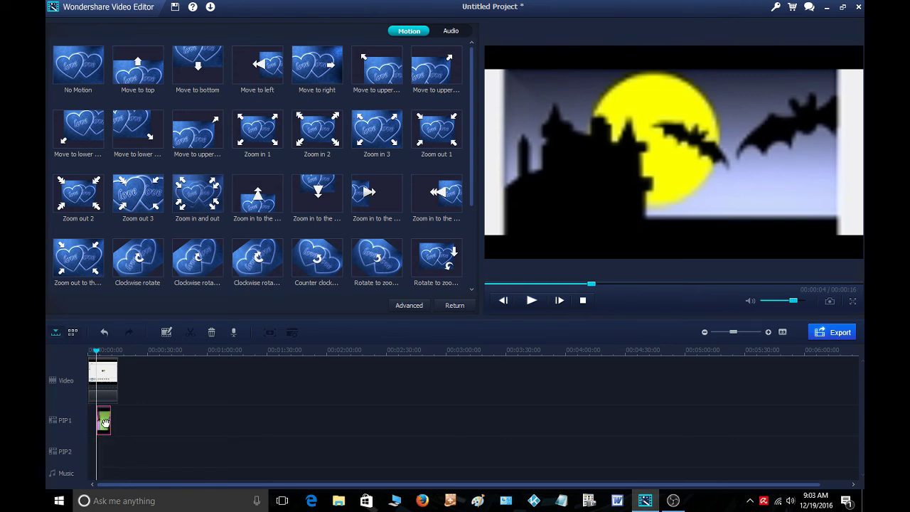
left_click_drag(96, 351, 85, 354)
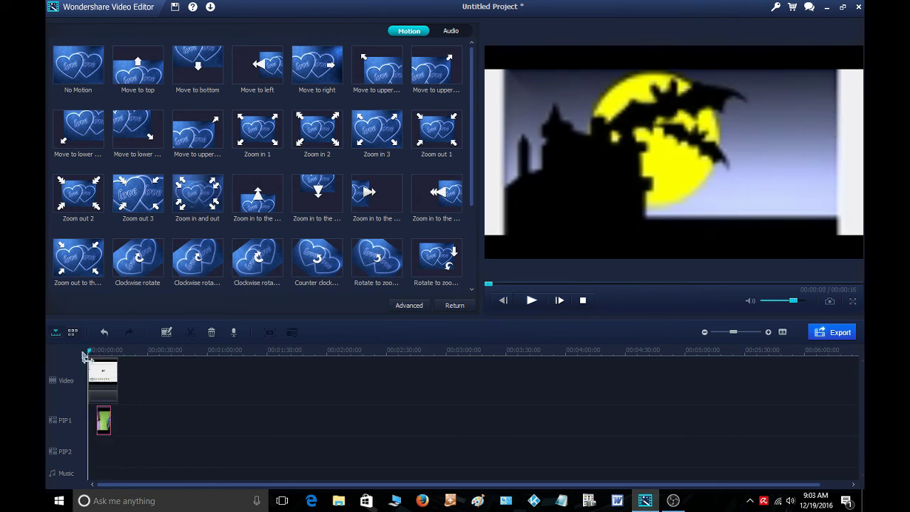
left_click(531, 300)
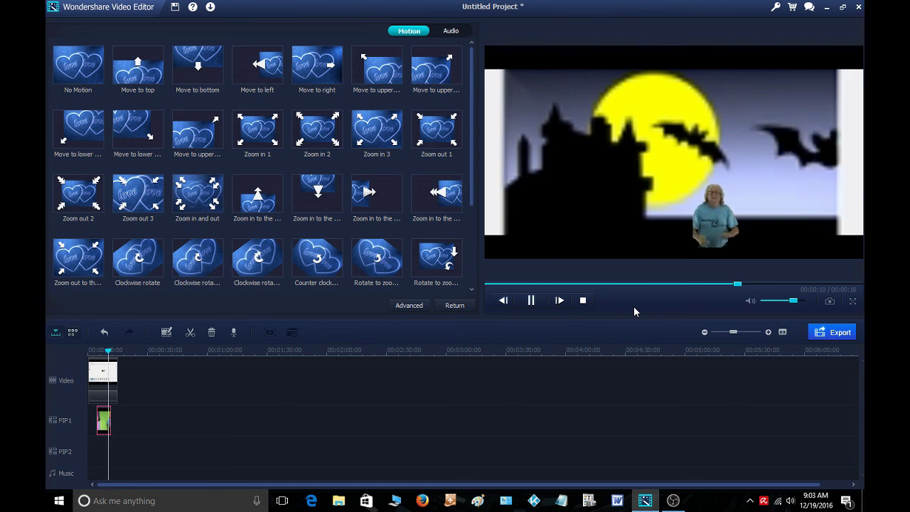
left_click(531, 300)
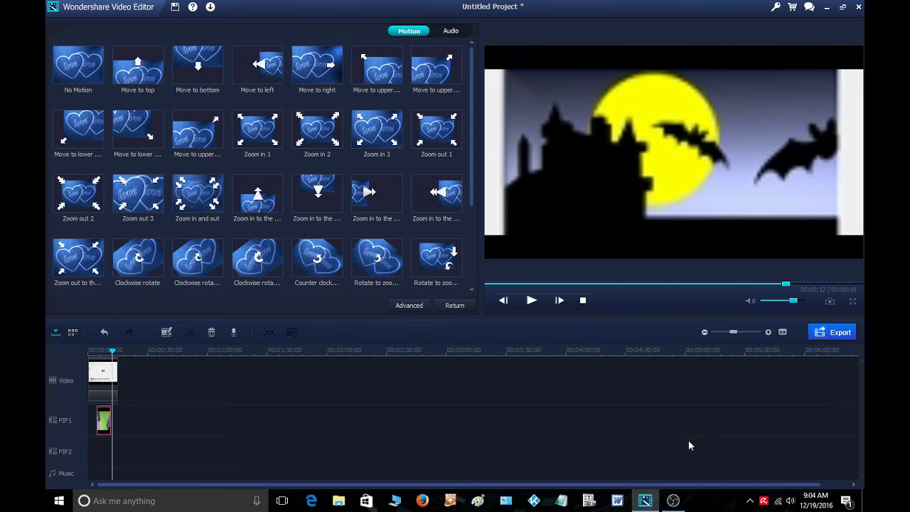
Bring the OBS Studio window to the front from the taskbar
left_click(674, 502)
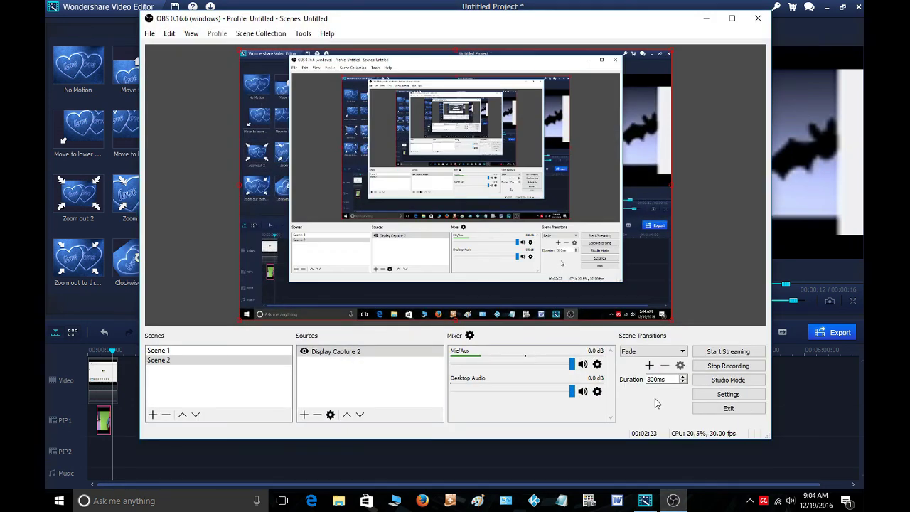